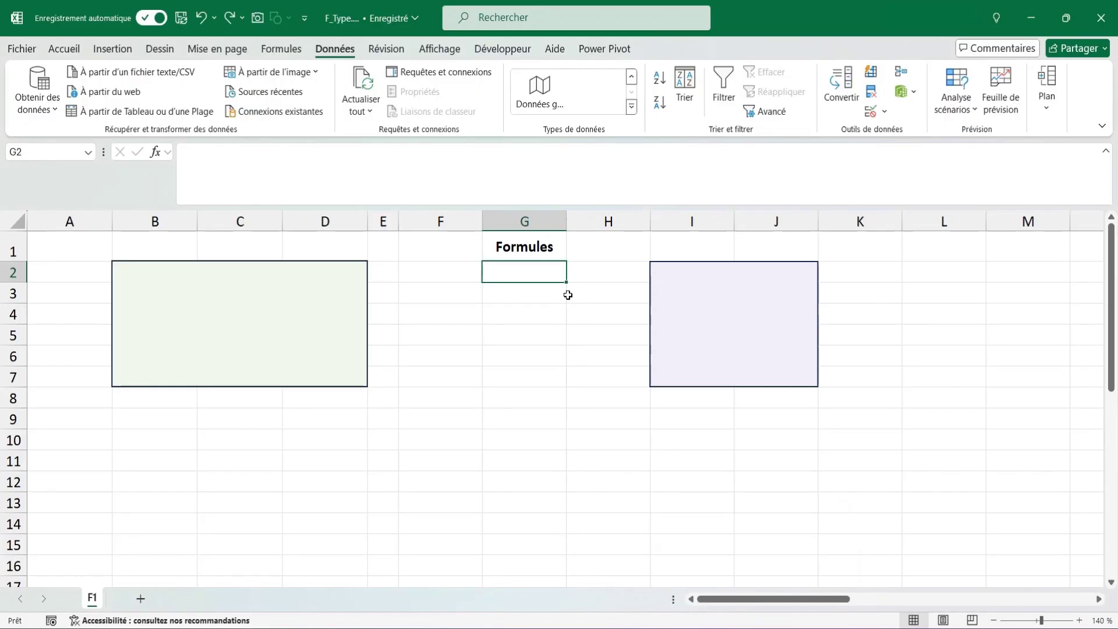
Step: Enter the formula =TYPE(F2) in cell G2 and fill it down through G7
type("=t")
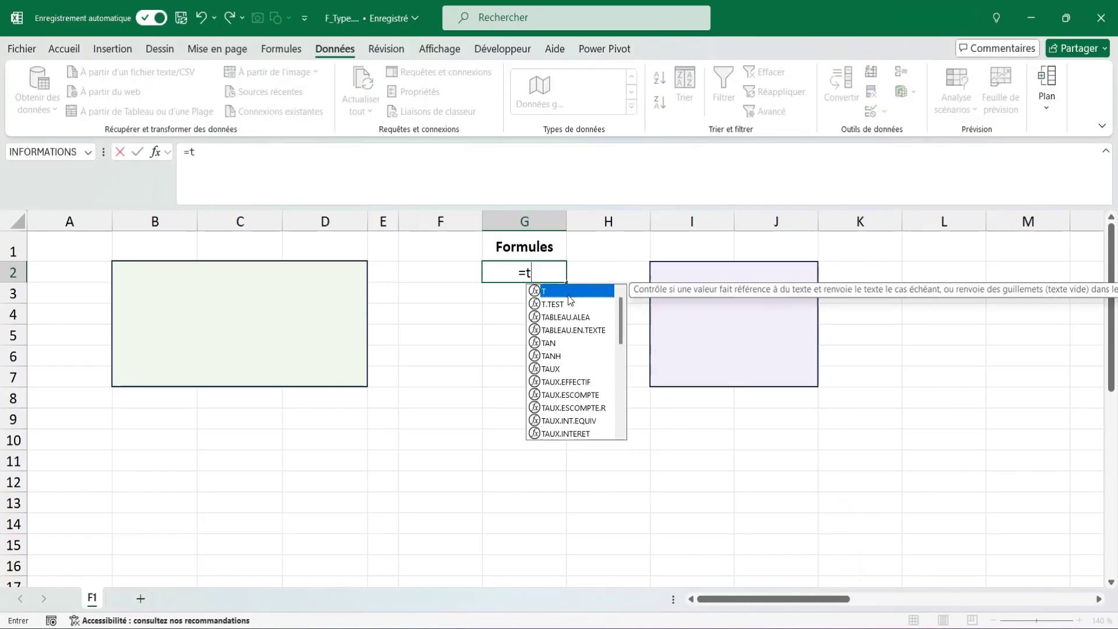
type("ype")
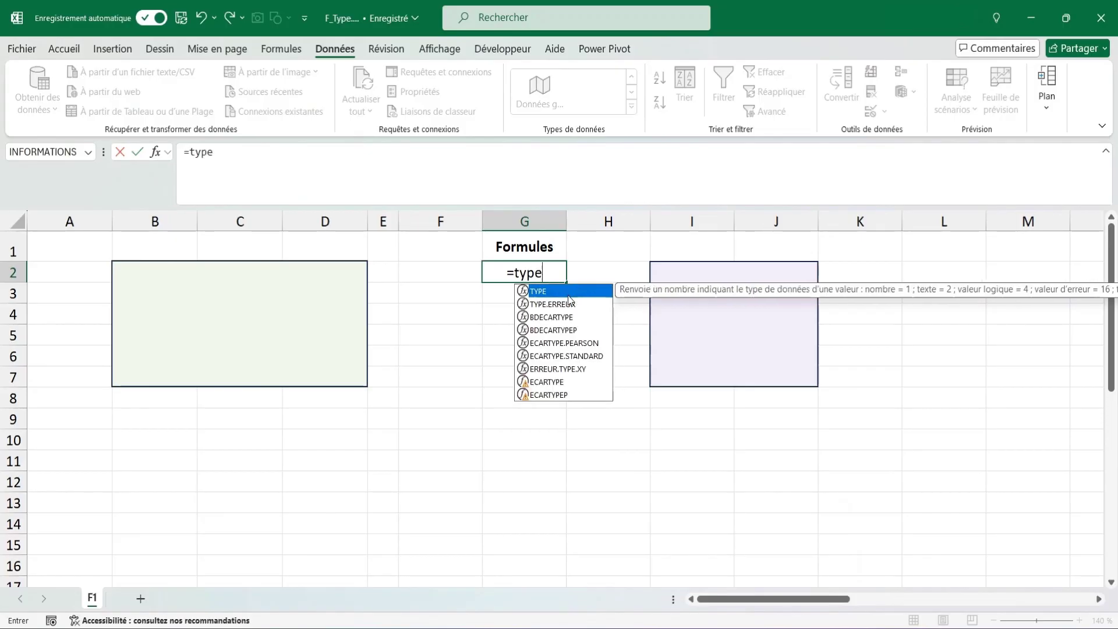
type("(")
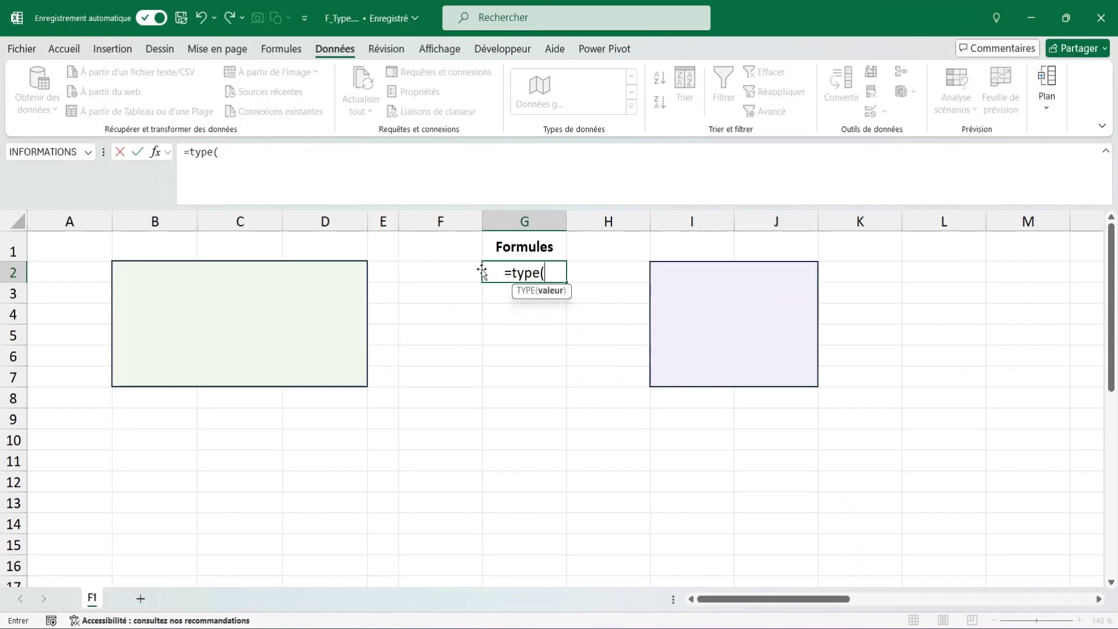
left_click(449, 272)
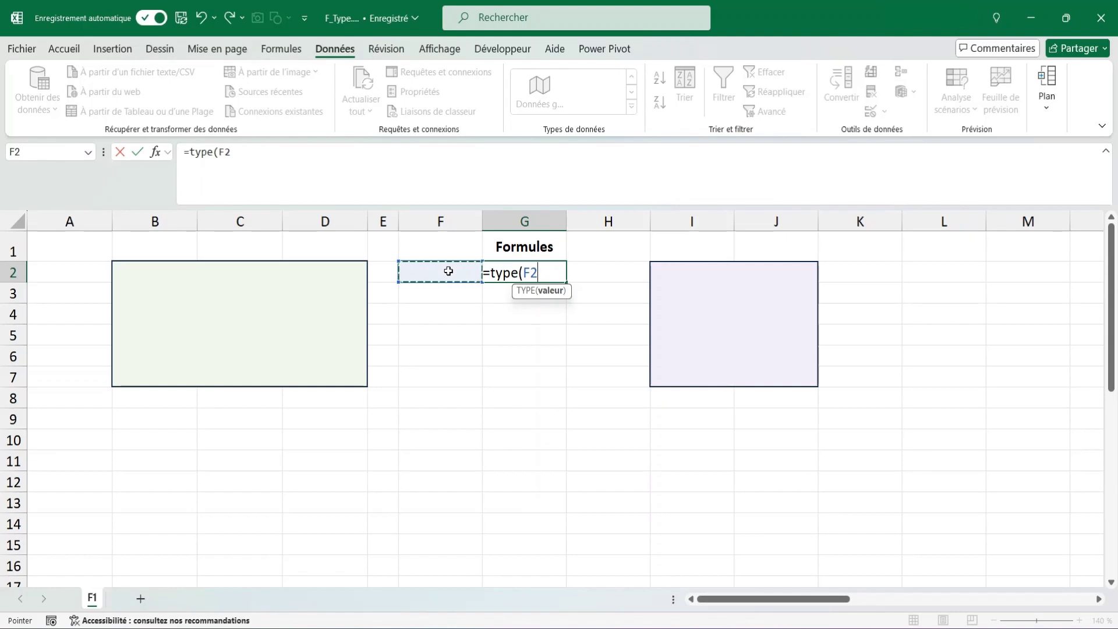
type(")")
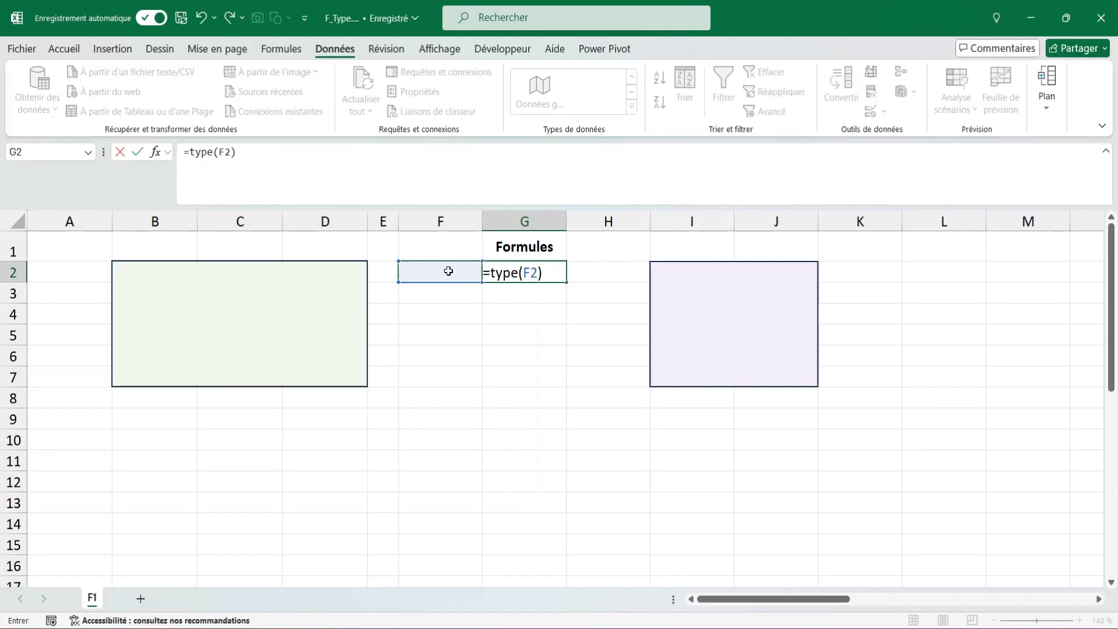
key("Return")
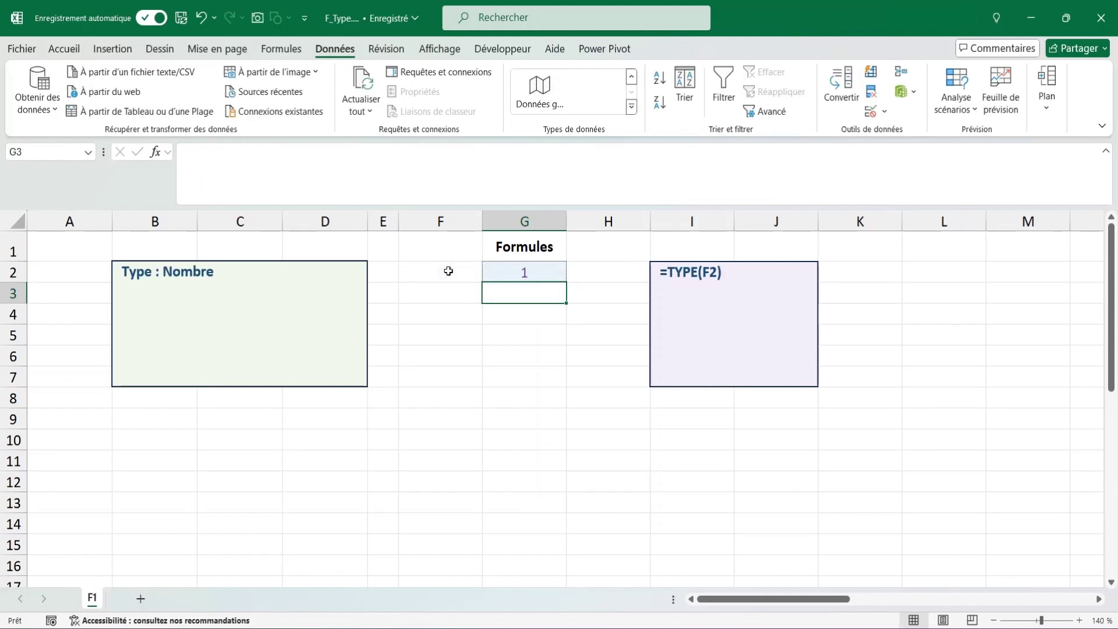
left_click(545, 270)
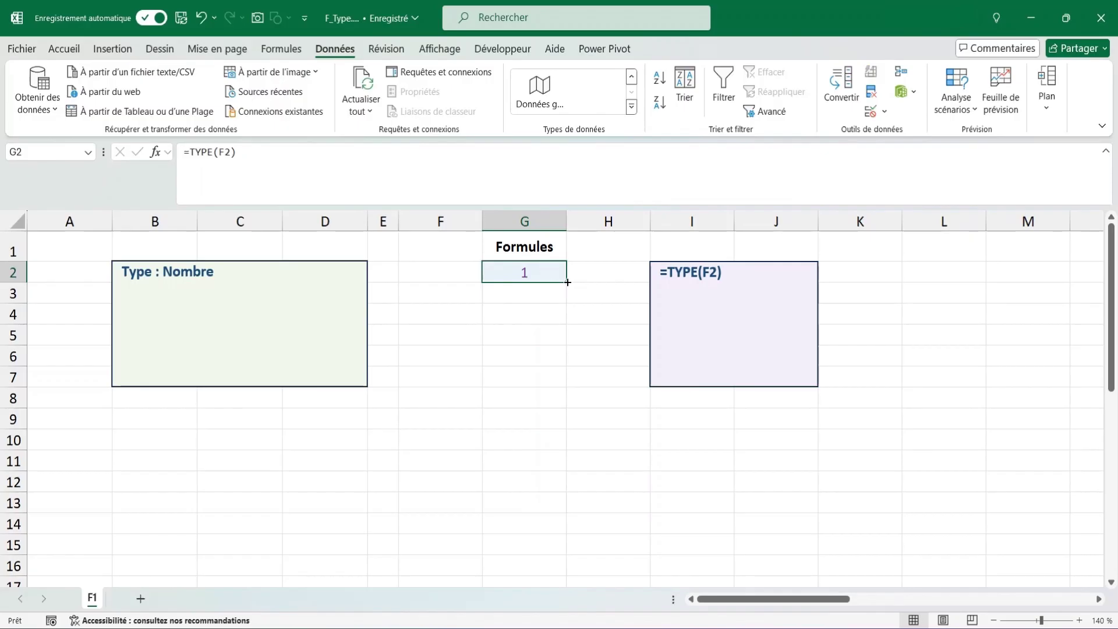
left_click_drag(567, 281, 559, 382)
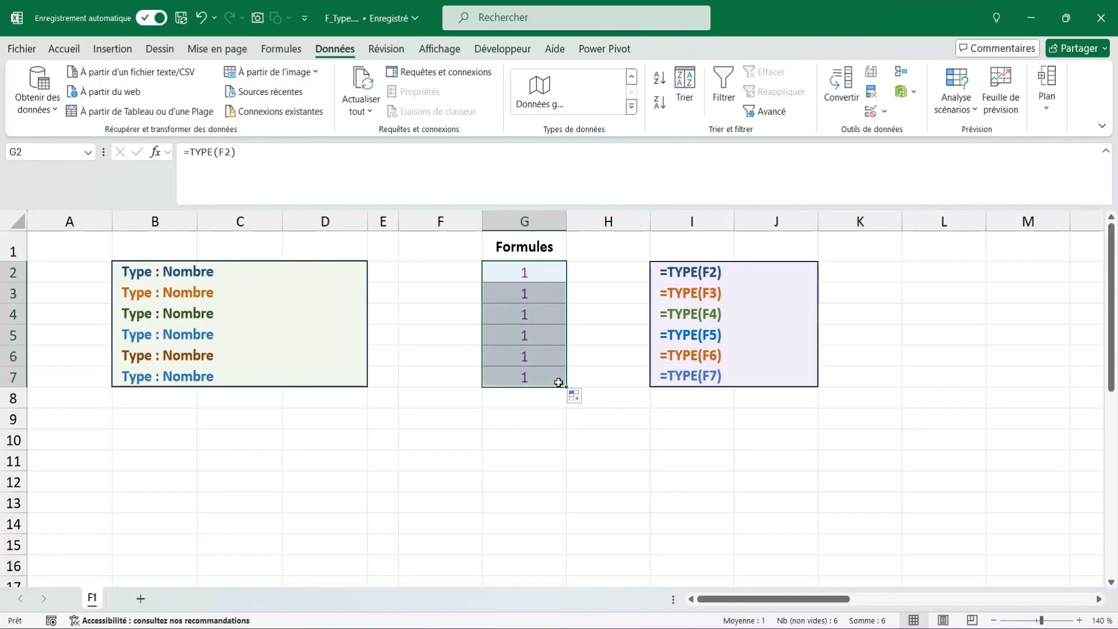
Step: Enter the number 100 in cell F2 and the text Paris in cell F3
left_click(428, 271)
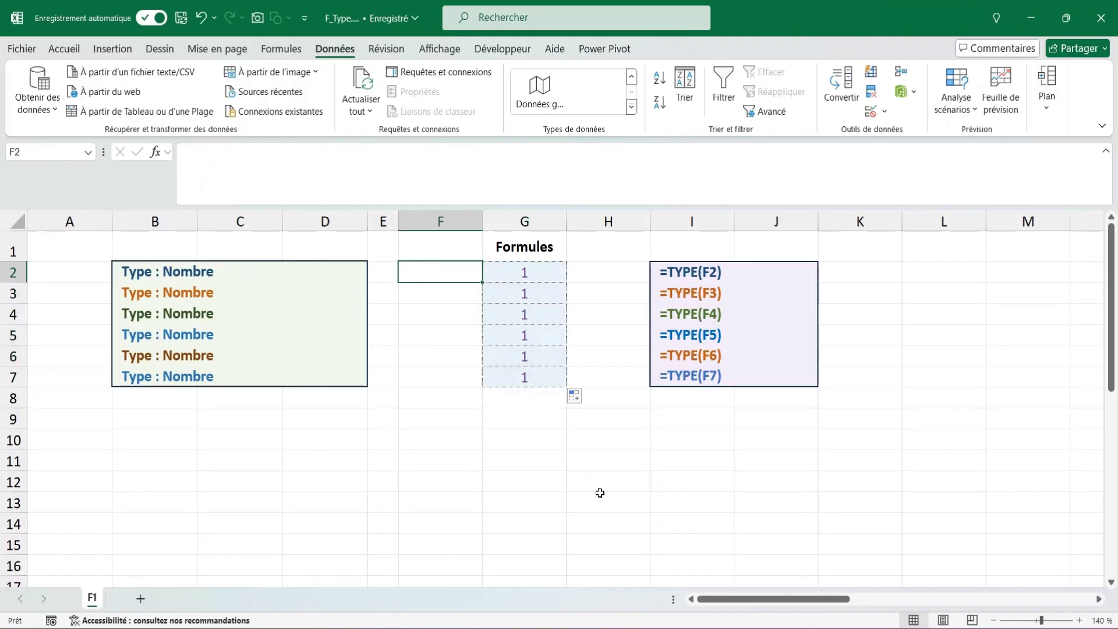
type("100")
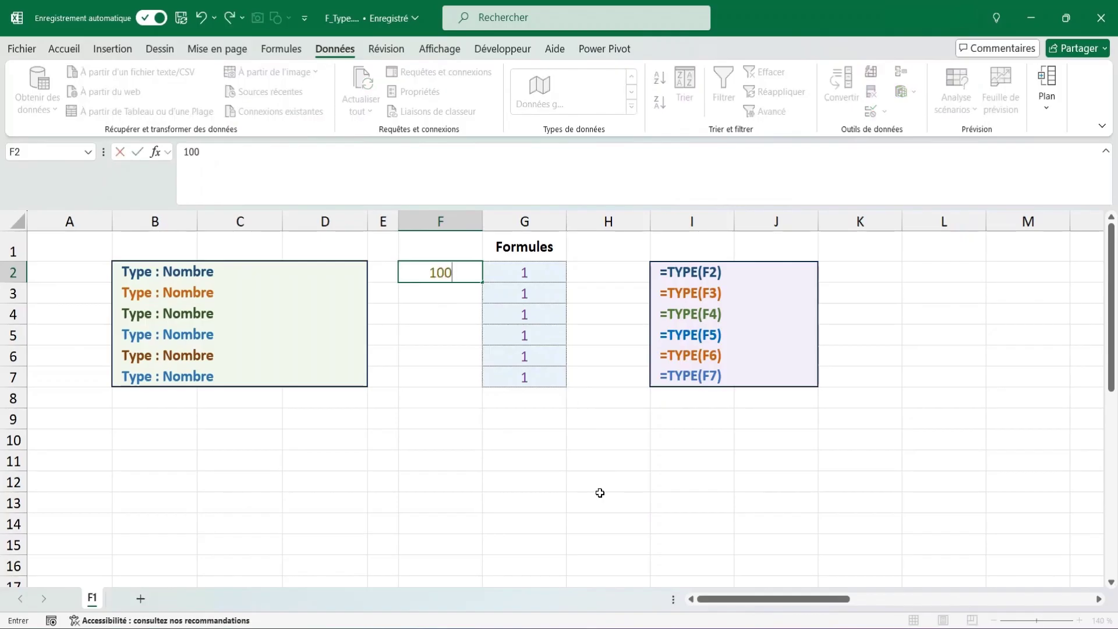
key("Return")
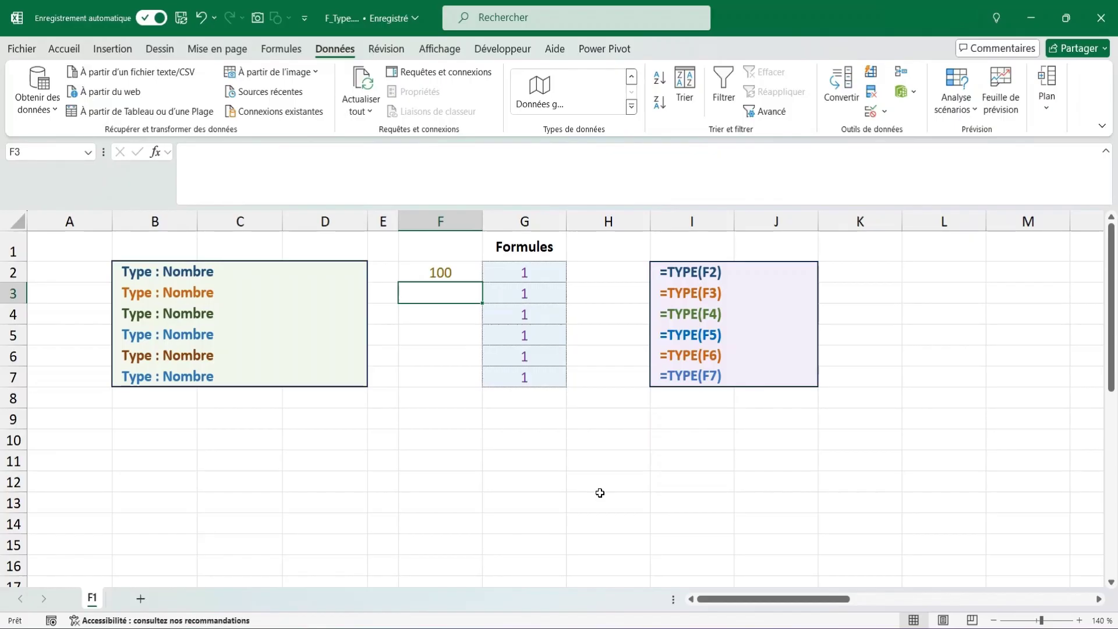
type("Paris")
key("Return")
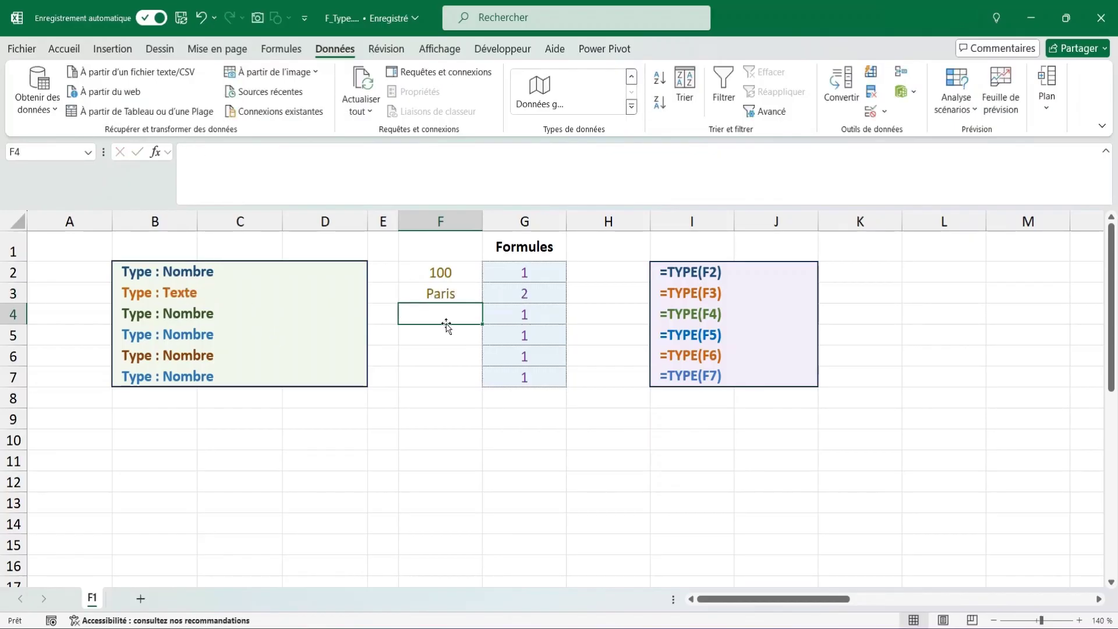
Step: Enter the comparison =150>F2 in cell F4 and the division =1/0 in cell F5
type("=")
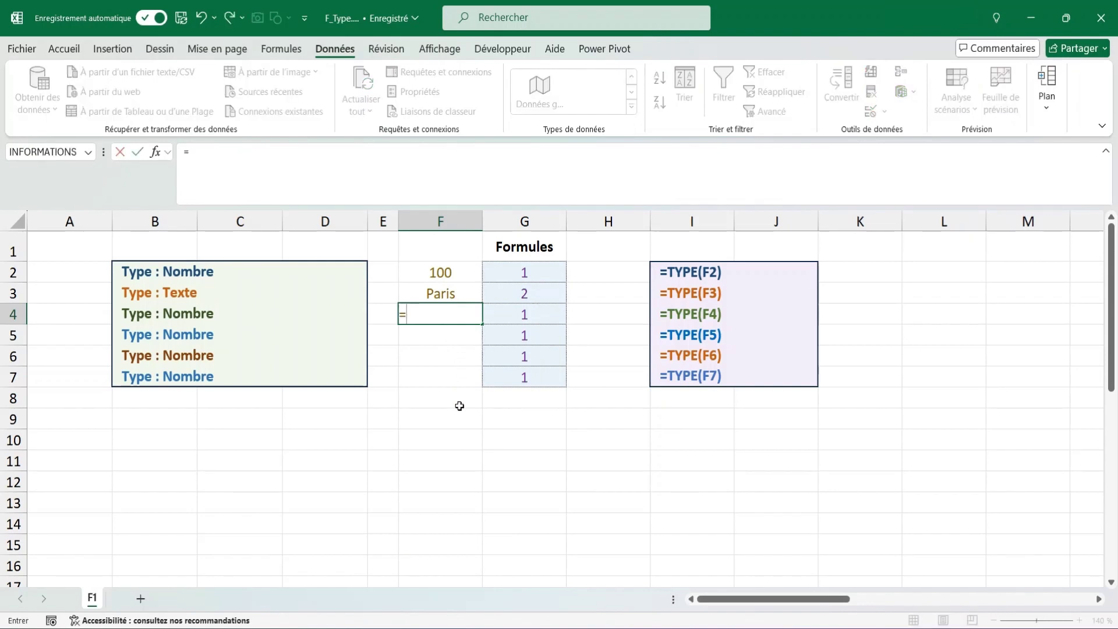
type("150>")
left_click(426, 274)
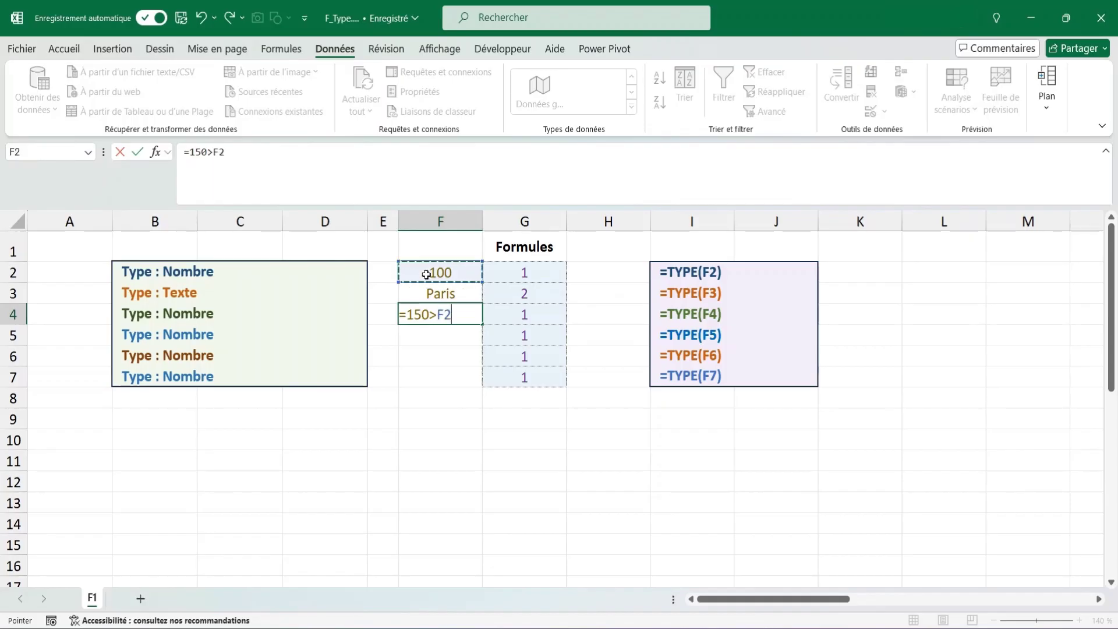
key("Return")
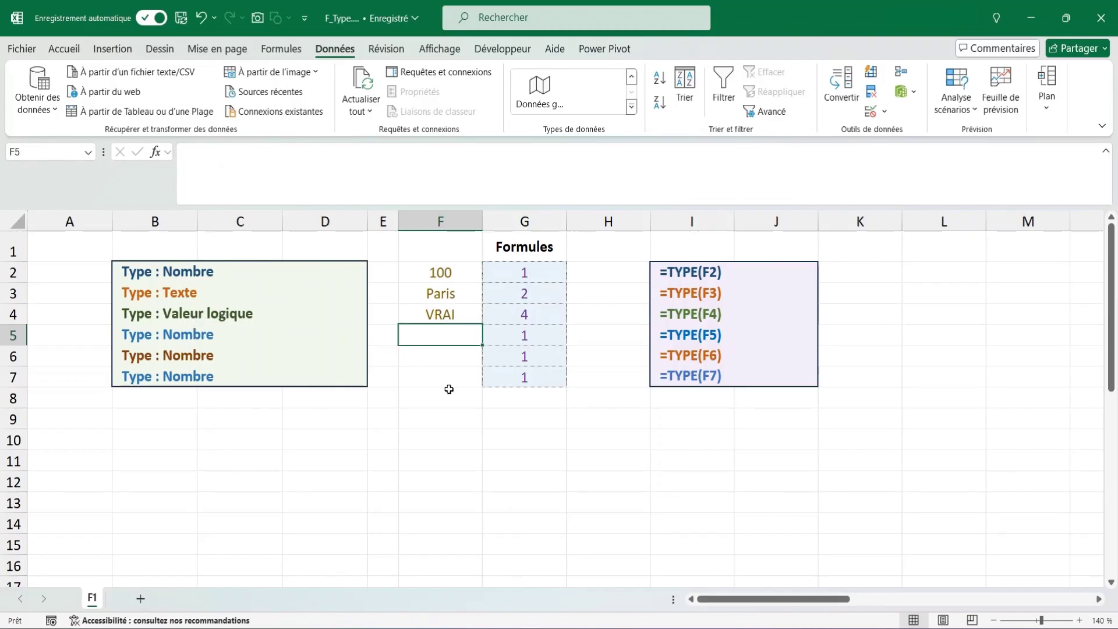
type("=1/0")
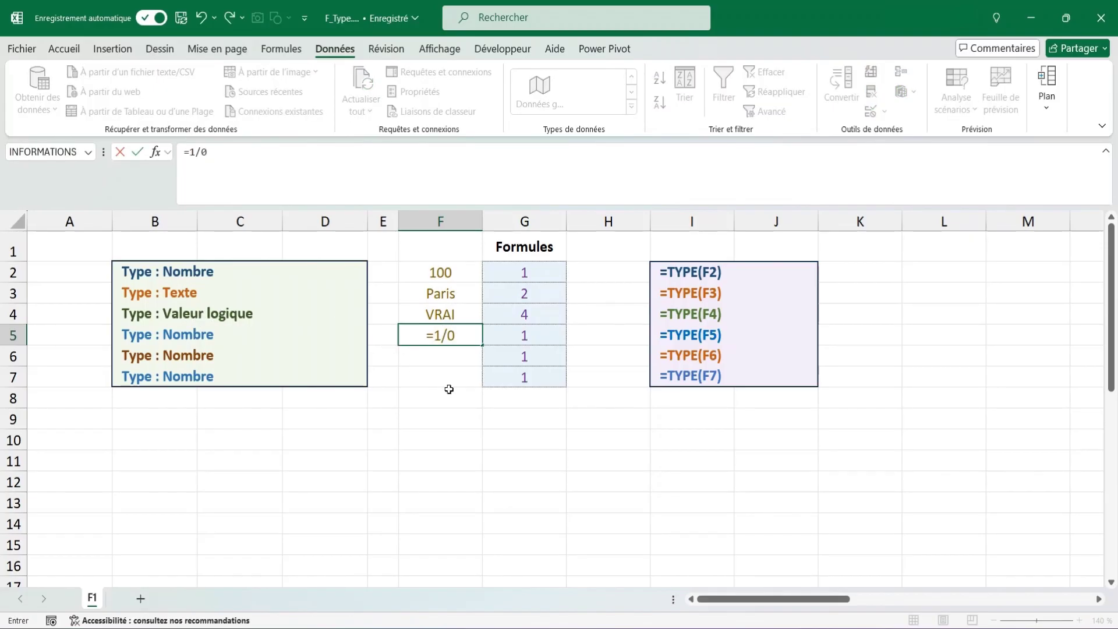
key("Return")
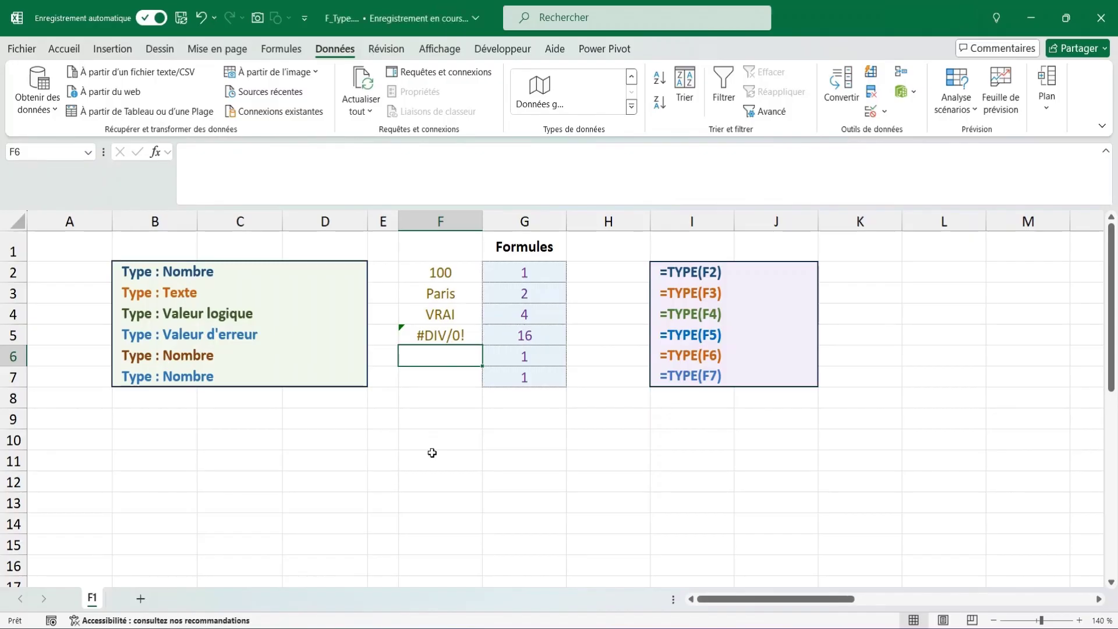
Step: Enter the dynamic array formula =SEQUENCE(2) in cell F6
type("=")
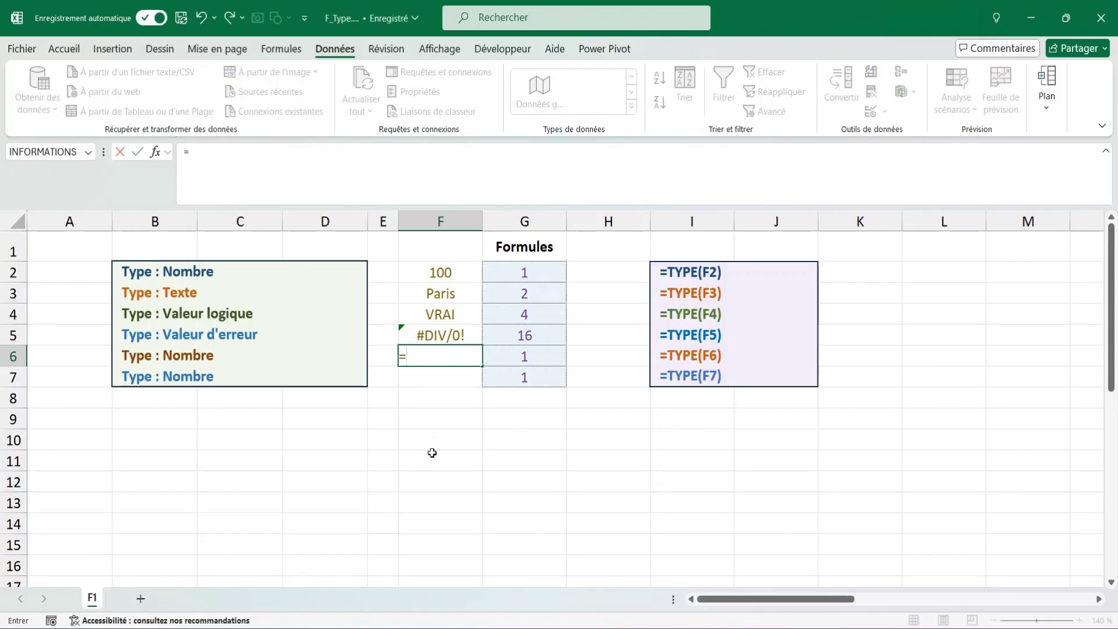
type("sequence")
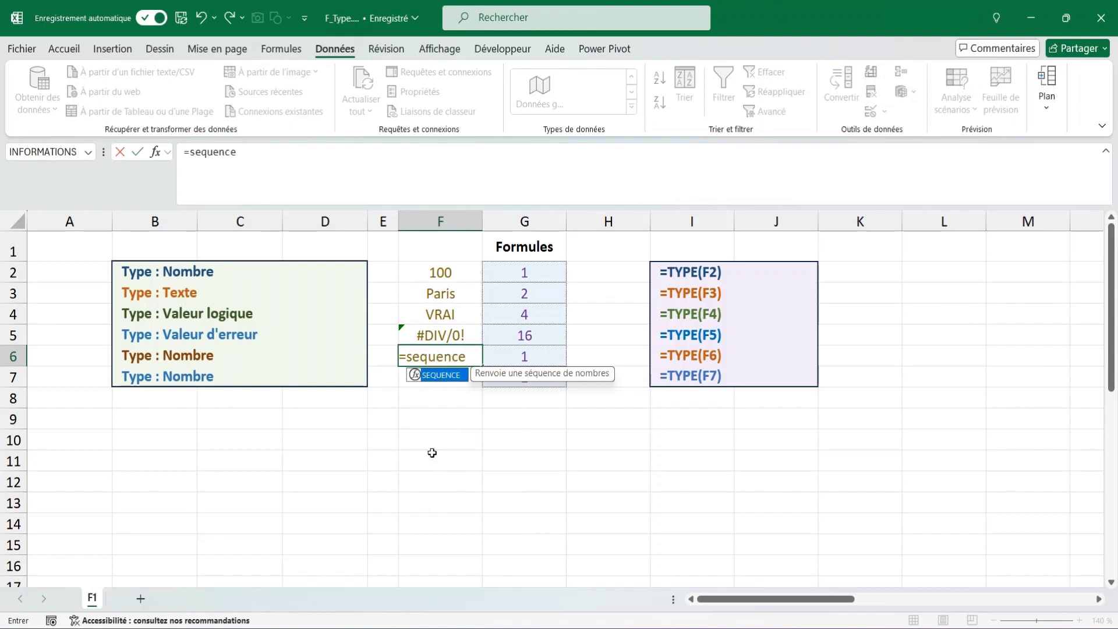
type("(2")
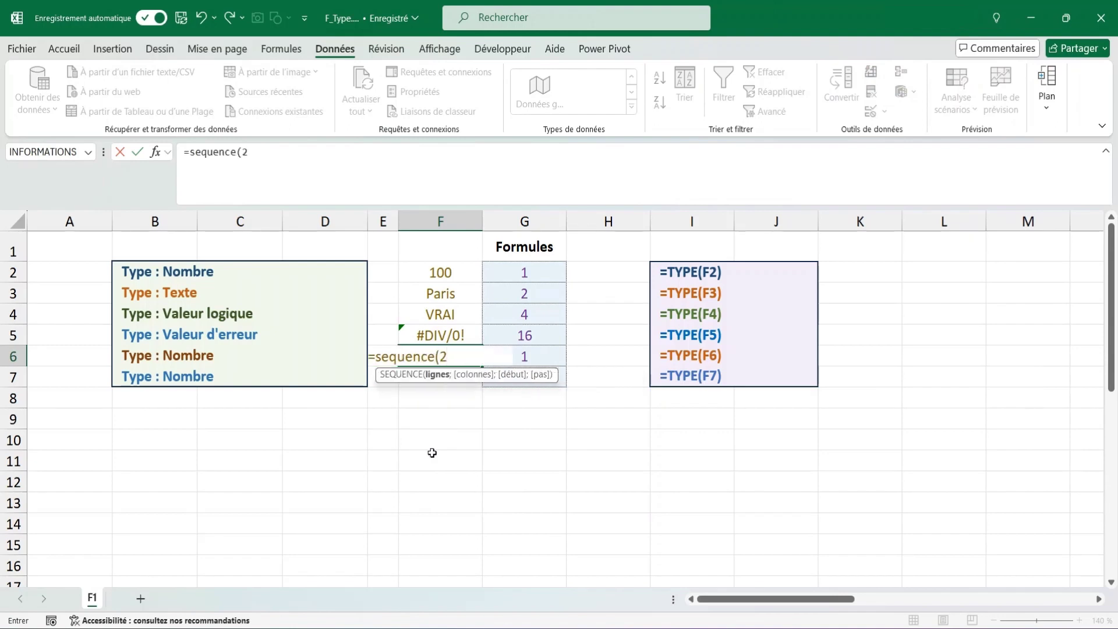
type(")")
key("Return")
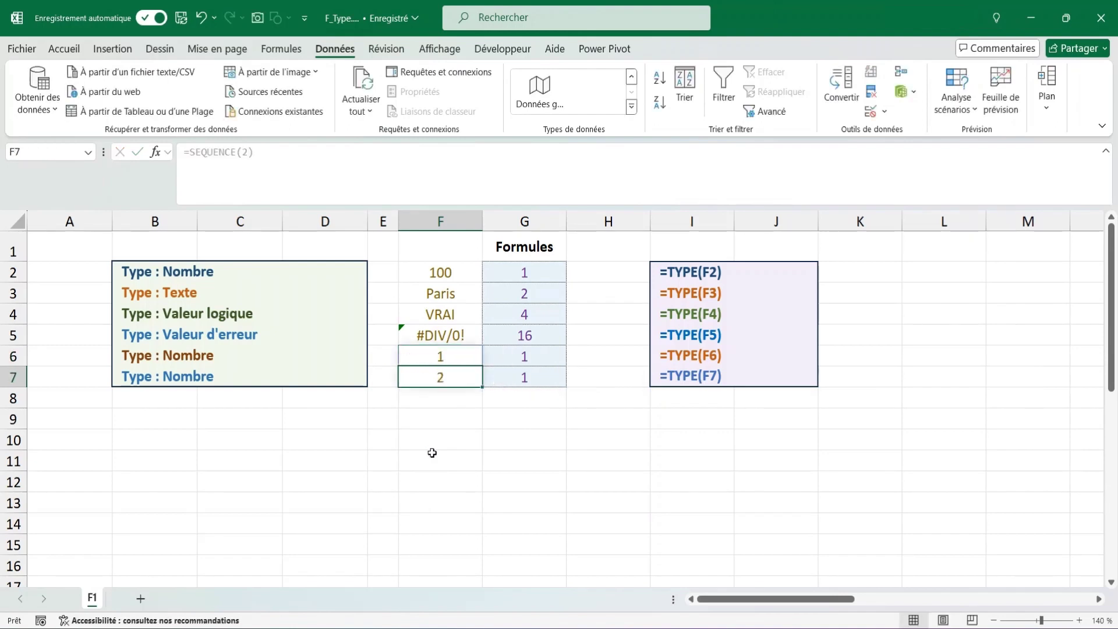
Step: Change the formula in G6 to =TYPE(F6#) so that it references the whole spilled range
left_click(443, 356)
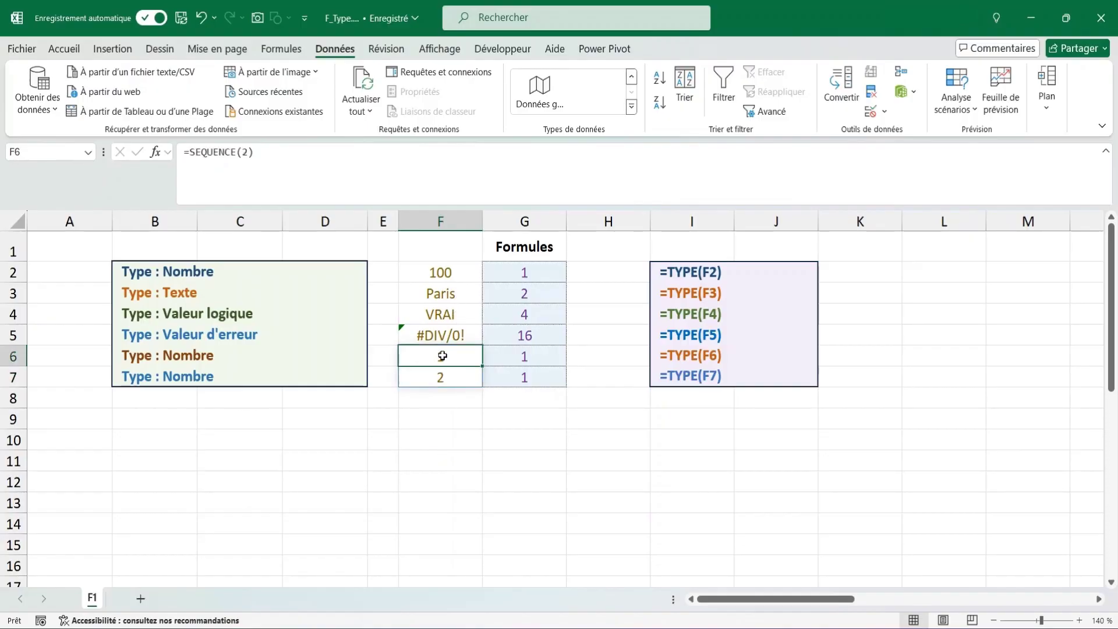
left_click(518, 357)
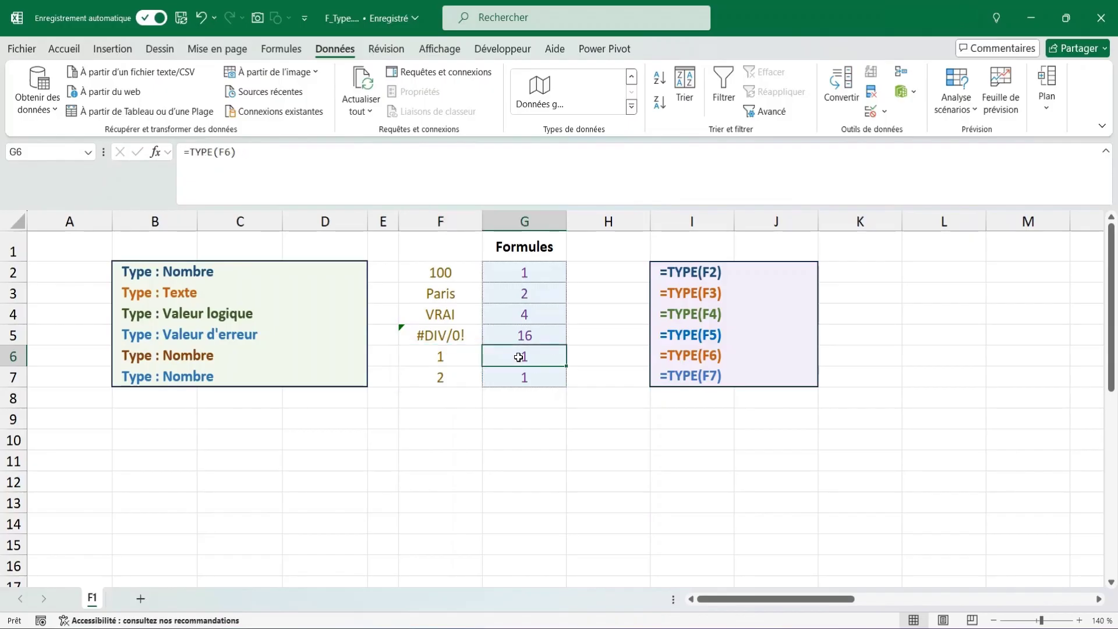
left_click(233, 154)
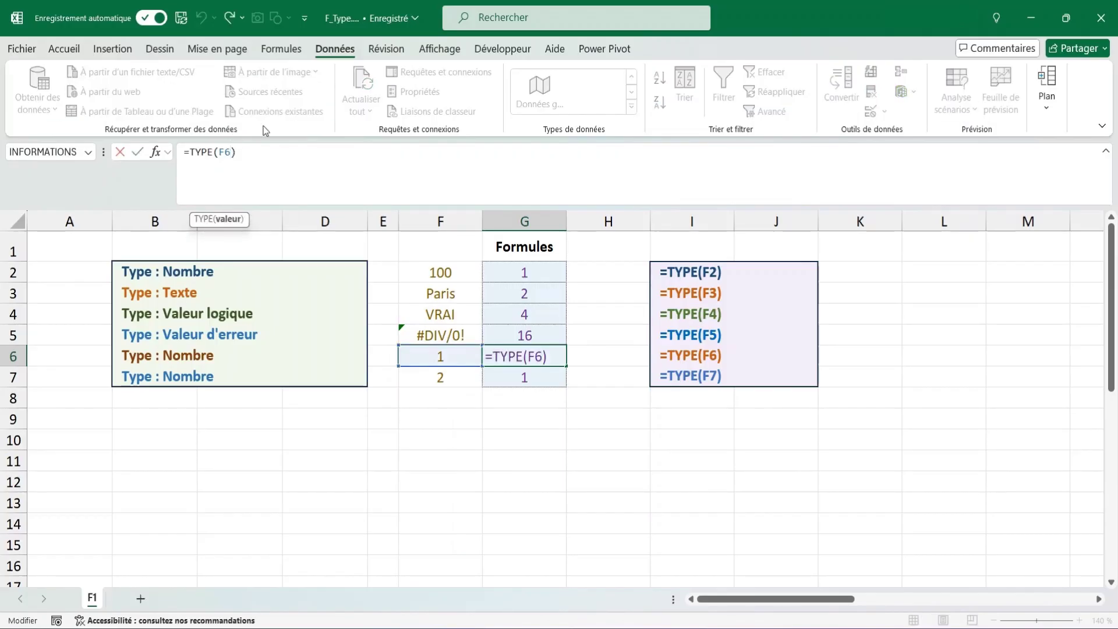
type("#")
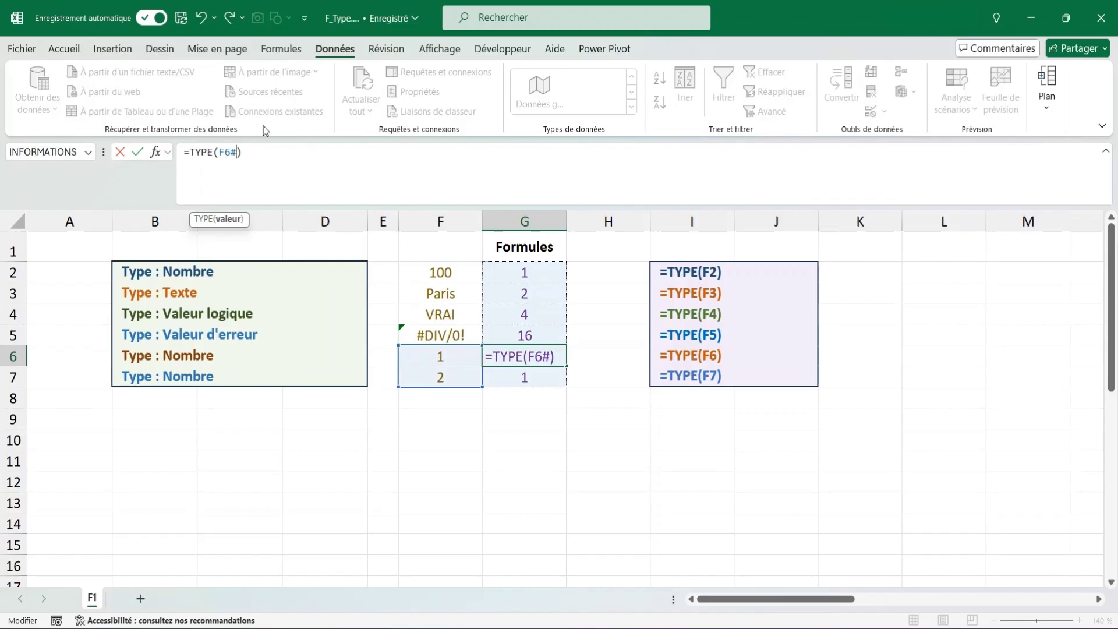
key("Return")
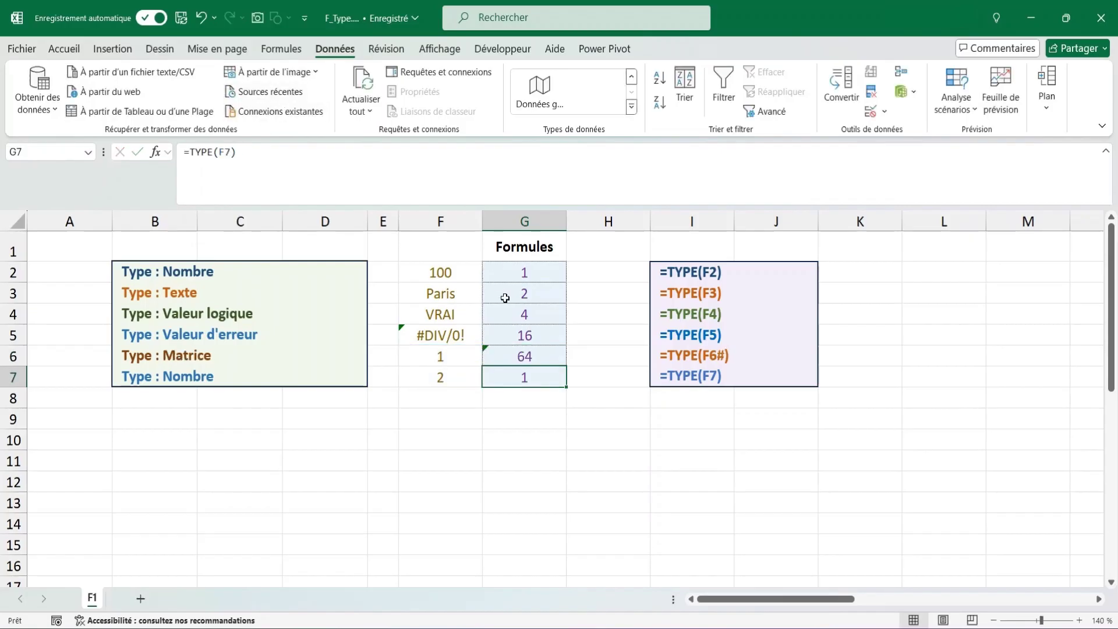
left_click(511, 349)
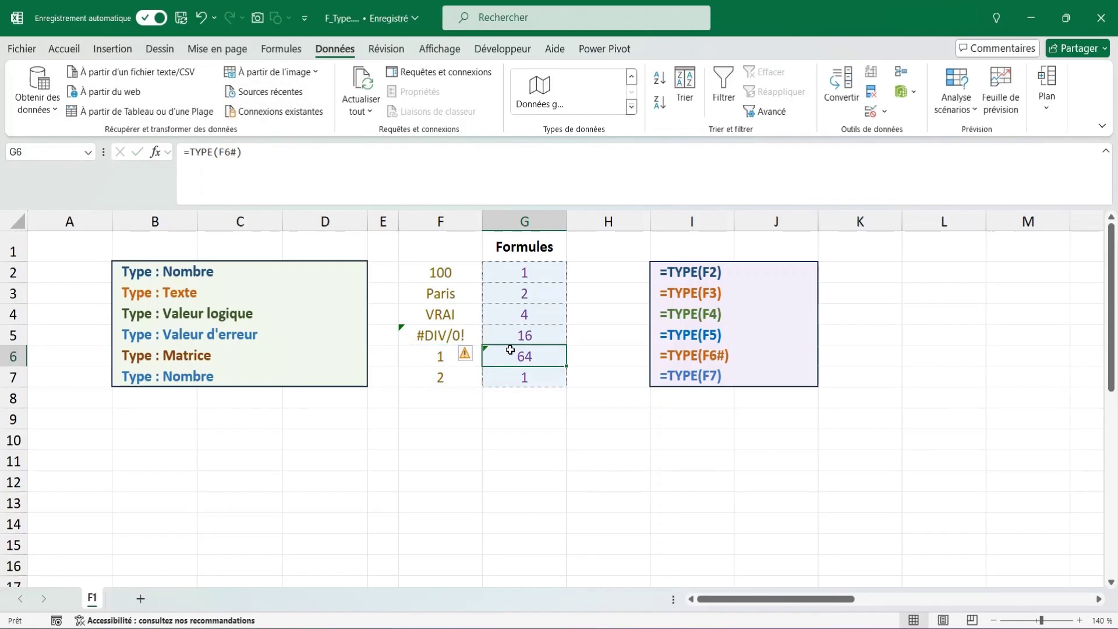
left_click(526, 379)
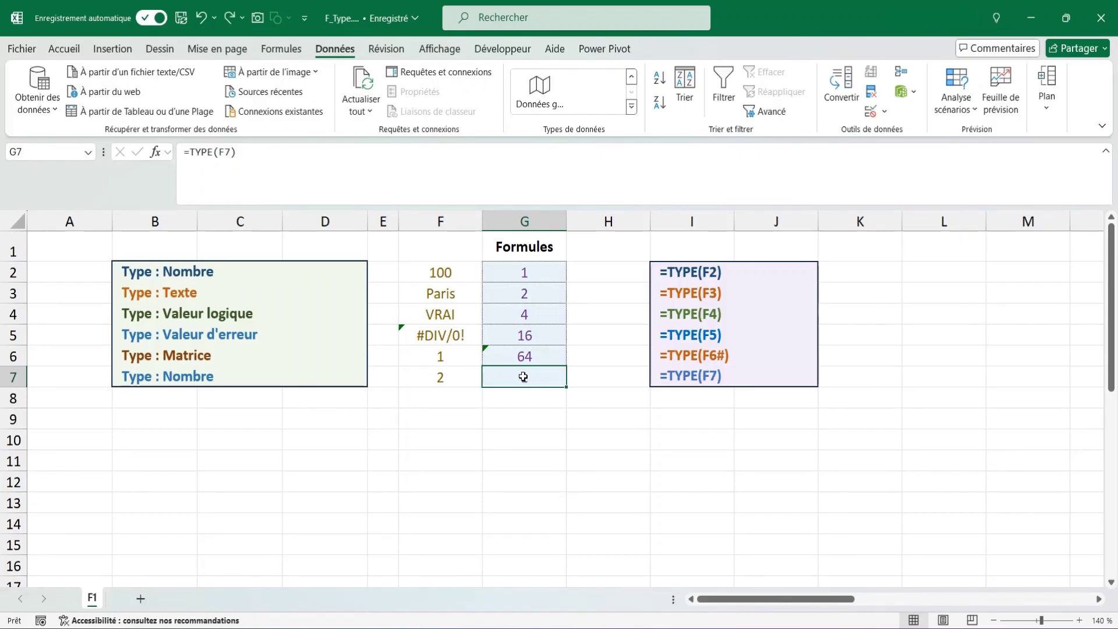
Step: Convert the Paris entry in cell F3 to the geography data type
left_click(448, 295)
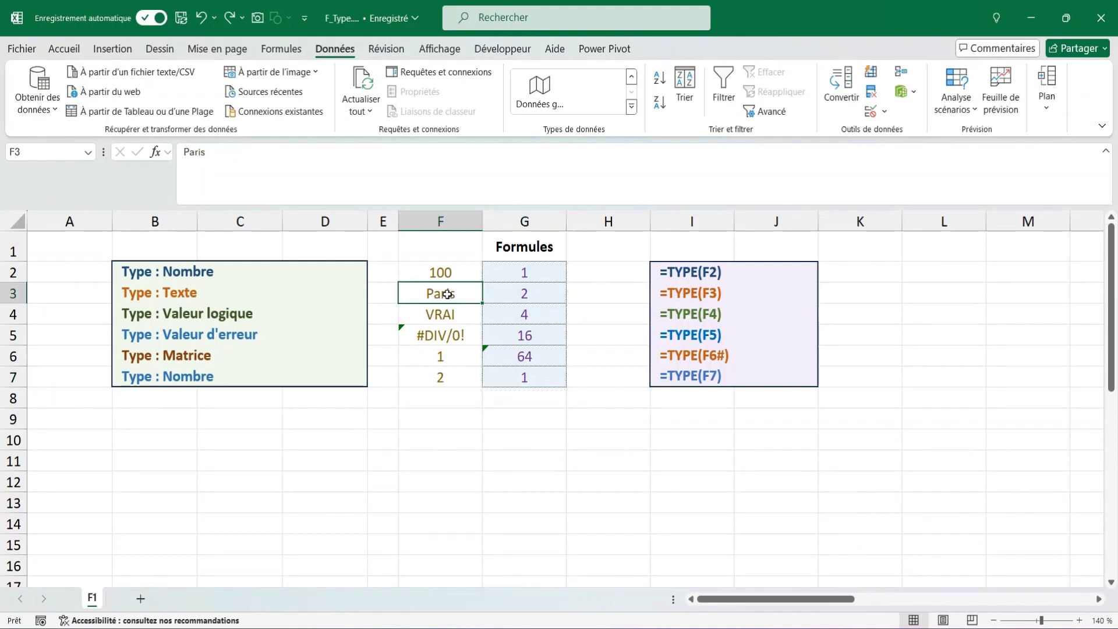
left_click(632, 107)
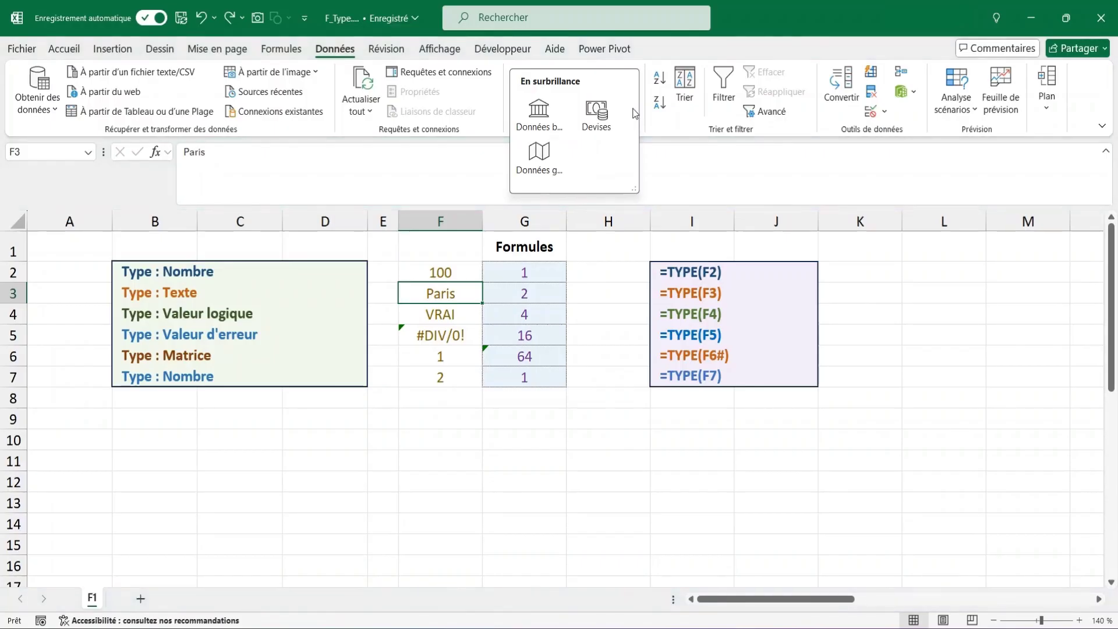
left_click(536, 156)
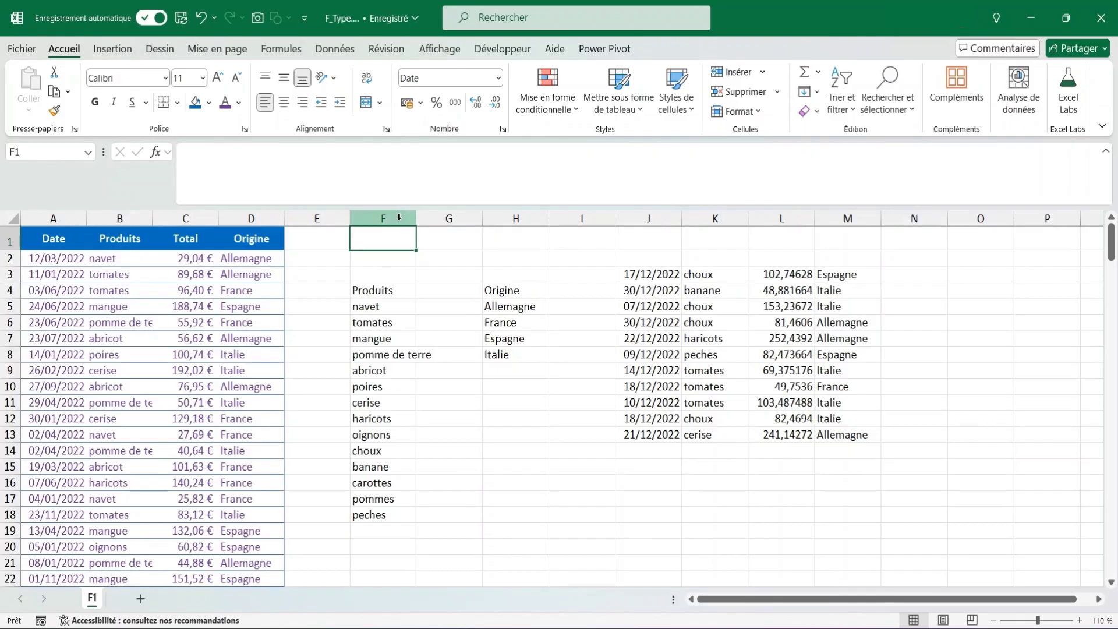
Step: Start a new conditional formatting rule on columns F to M that uses a formula to determine which cells to format
left_click_drag(399, 218, 846, 223)
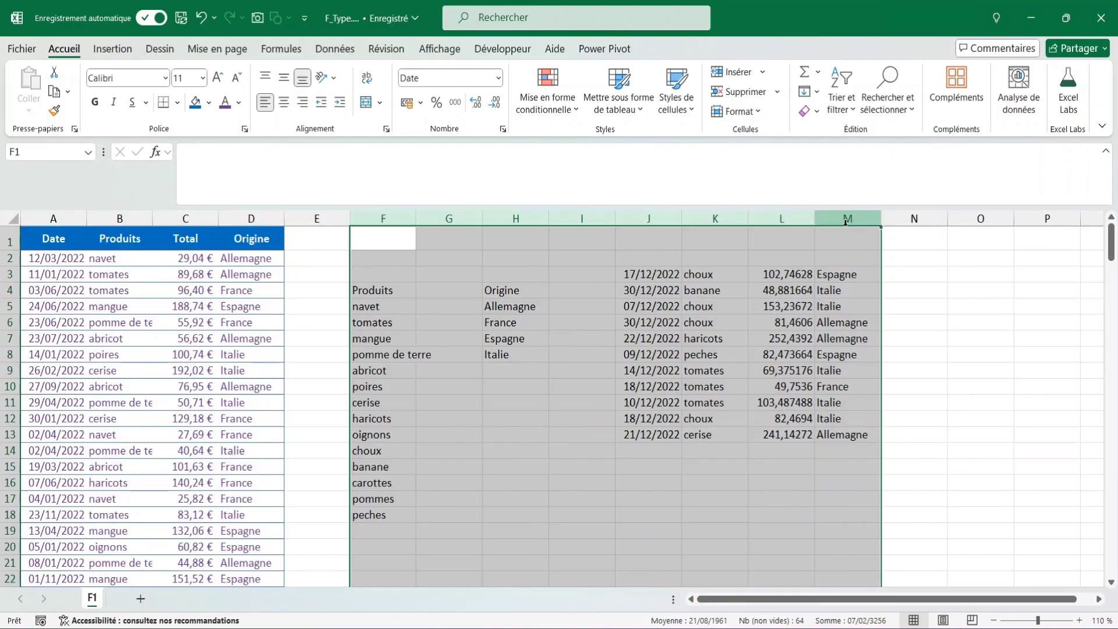
left_click(575, 110)
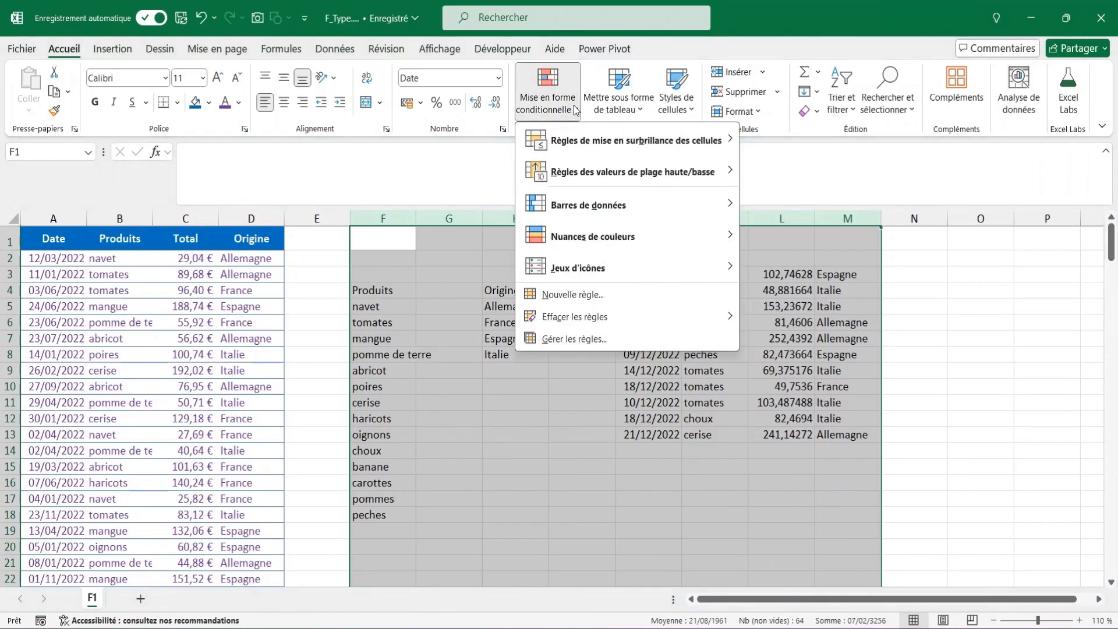
left_click(573, 295)
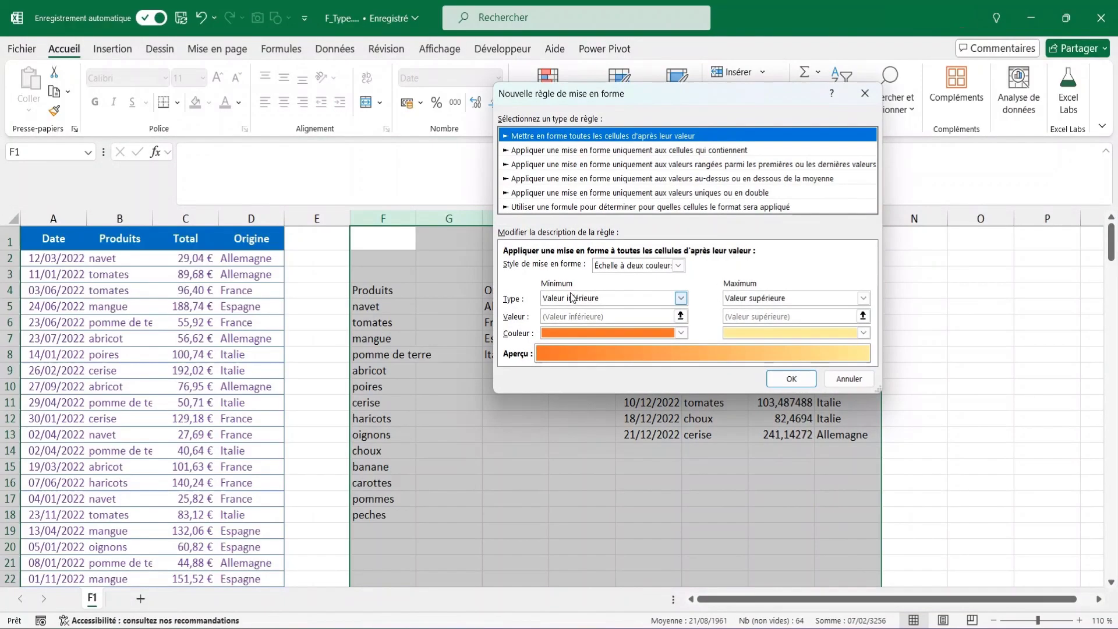
left_click(548, 208)
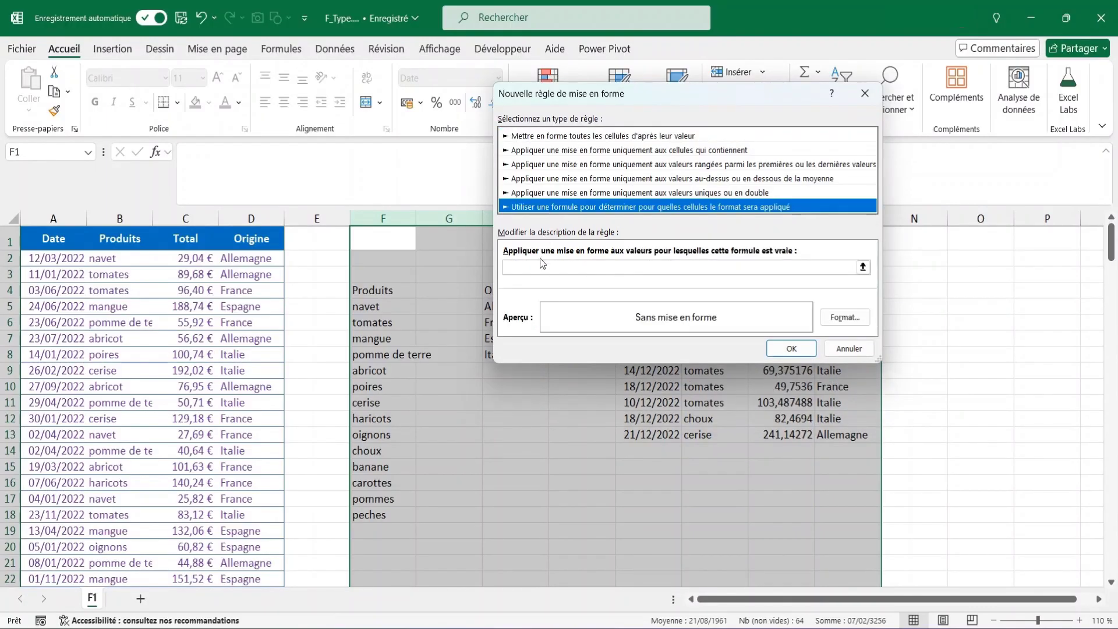
Step: Enter the rule formula =type(F1#)=64 with a fully relative reference to cell F1
left_click(539, 267)
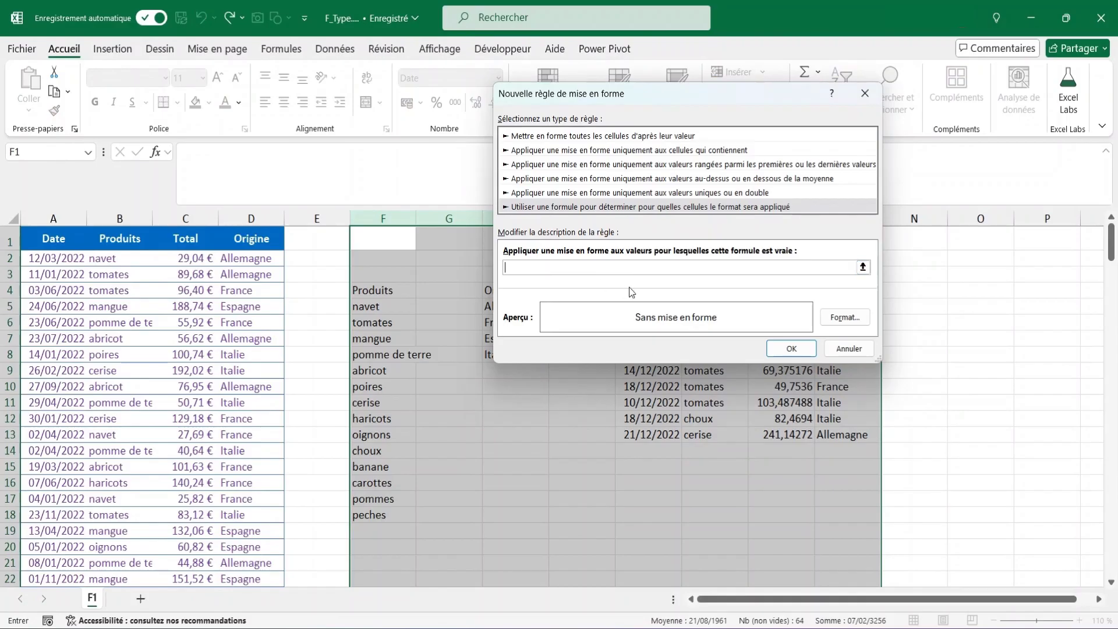
type("=type(")
left_click(383, 239)
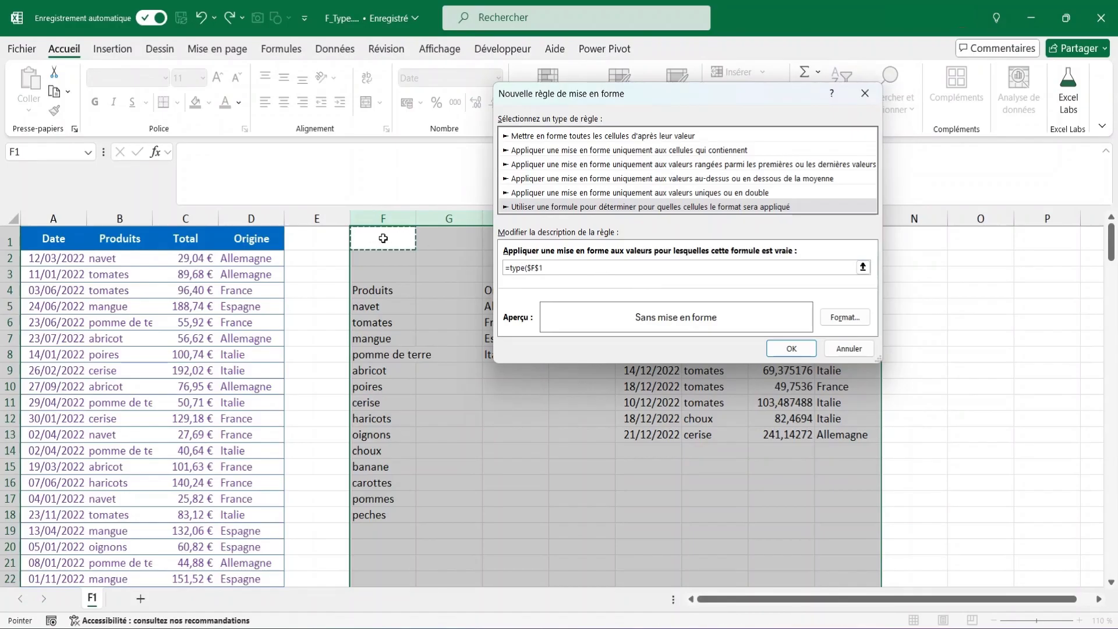
key("F4")
key("F4")
key("F4")
type("#)=64")
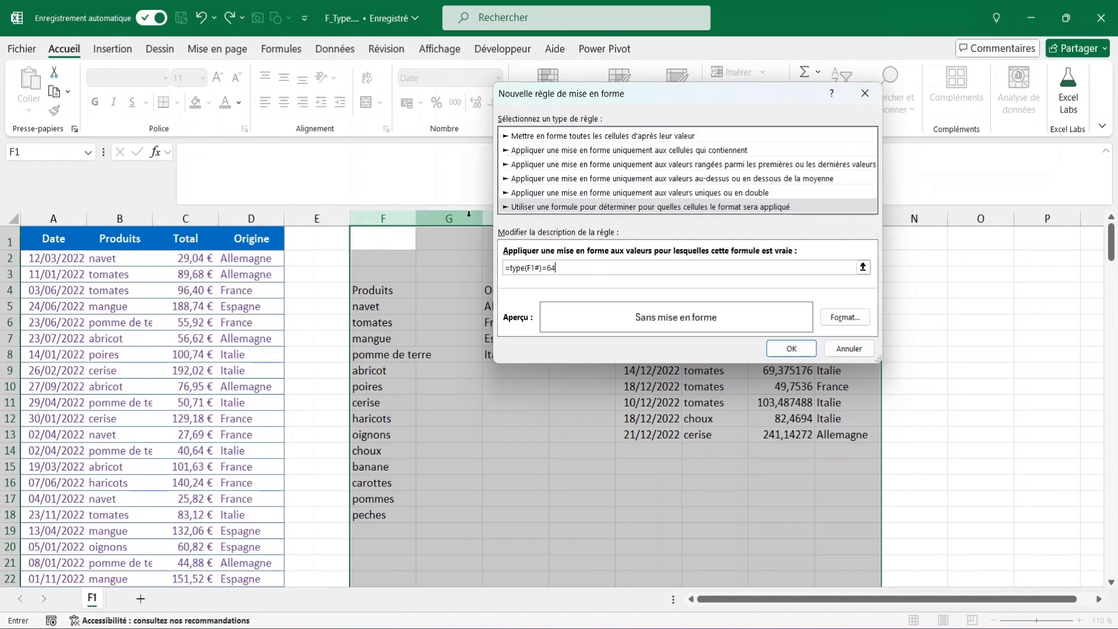
Step: Give the rule a dark orange fill with white font colour and apply it to the selected columns
left_click(842, 318)
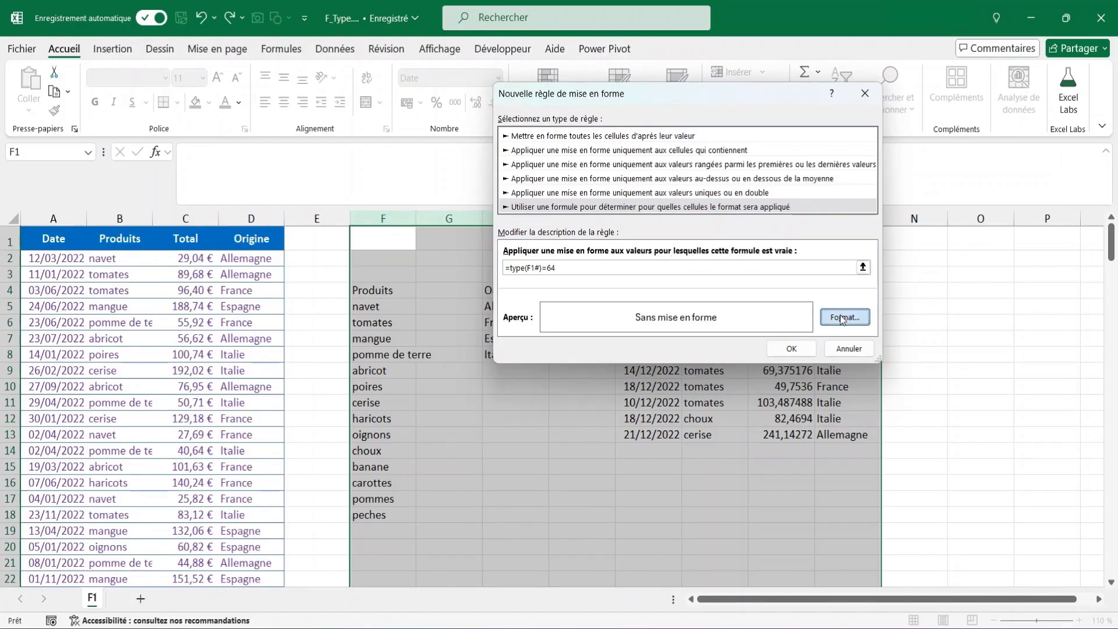
left_click(658, 42)
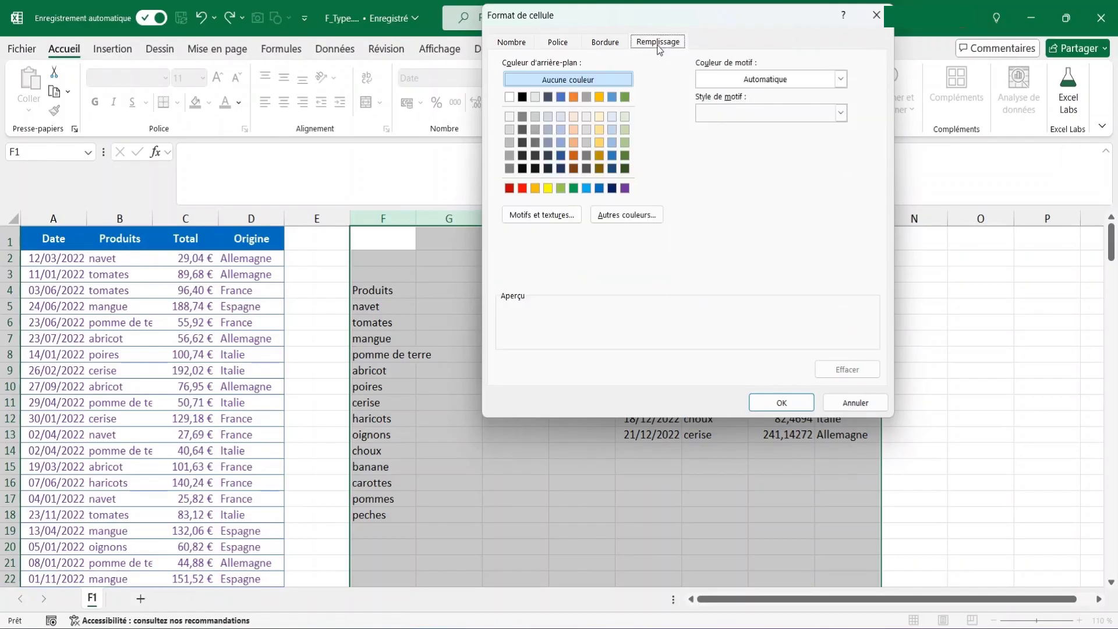
left_click(574, 155)
left_click(558, 42)
left_click(777, 174)
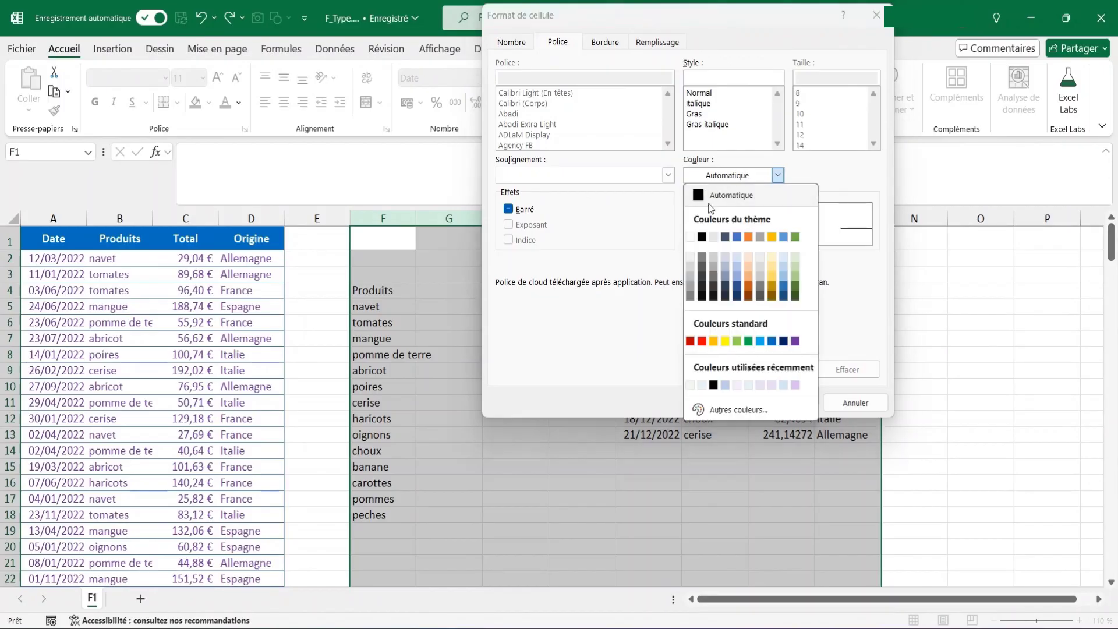
left_click(691, 239)
left_click(777, 403)
left_click(786, 348)
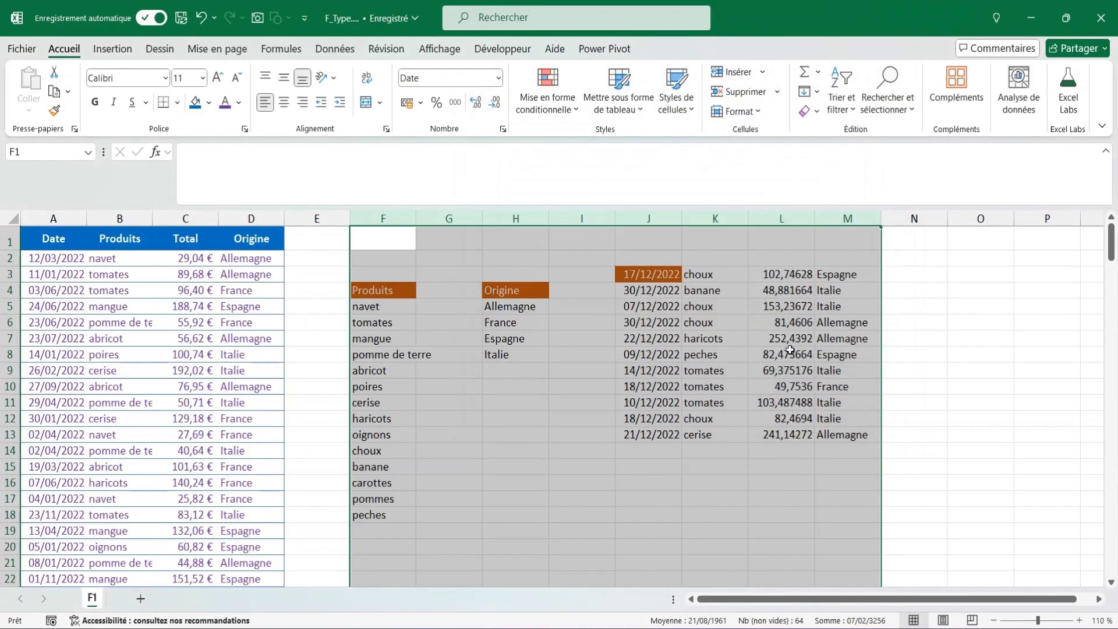
Step: Inspect the formulas behind the highlighted cells F4, H4 and J3
left_click(400, 289)
left_click(518, 286)
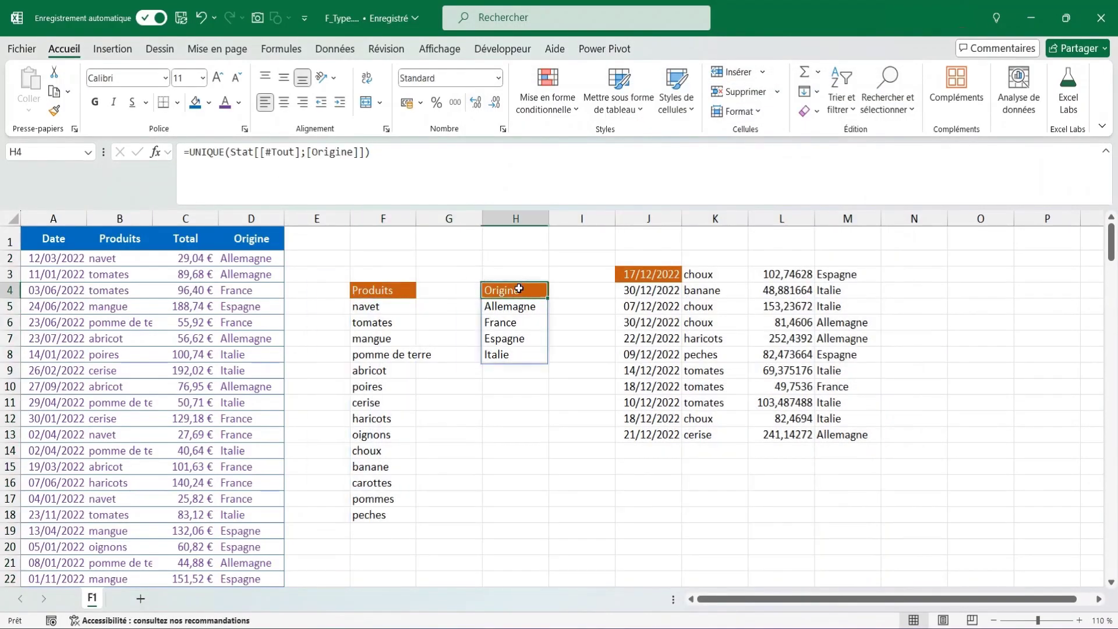
left_click(638, 272)
left_click(536, 287)
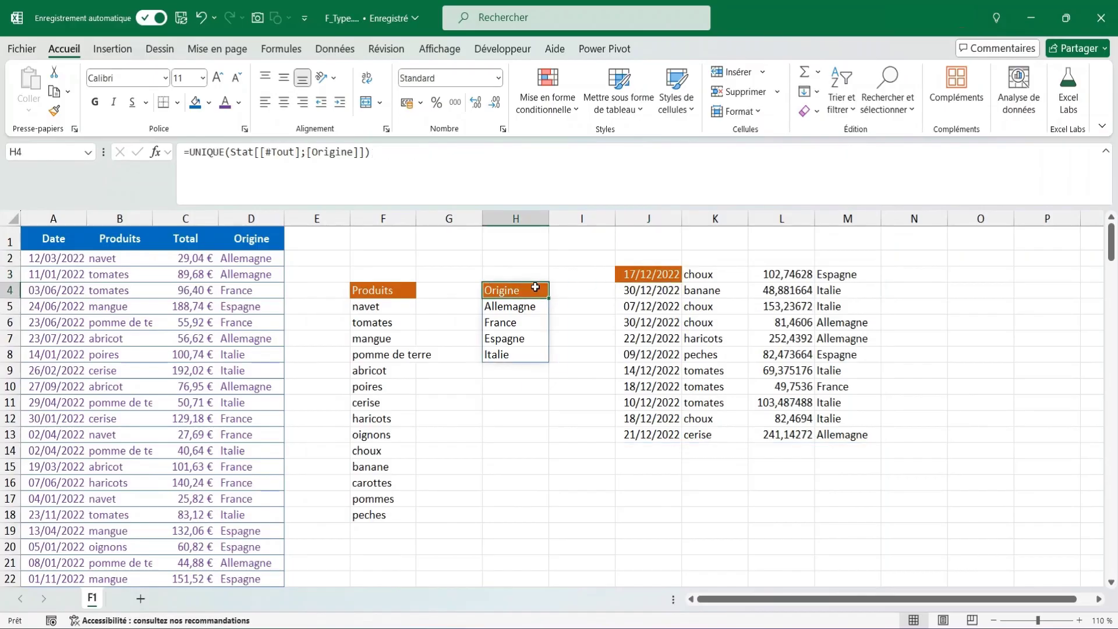
Step: Test the rule by entering the array formula =B2:C5 in cell H12, and clear that formula again
left_click(517, 419)
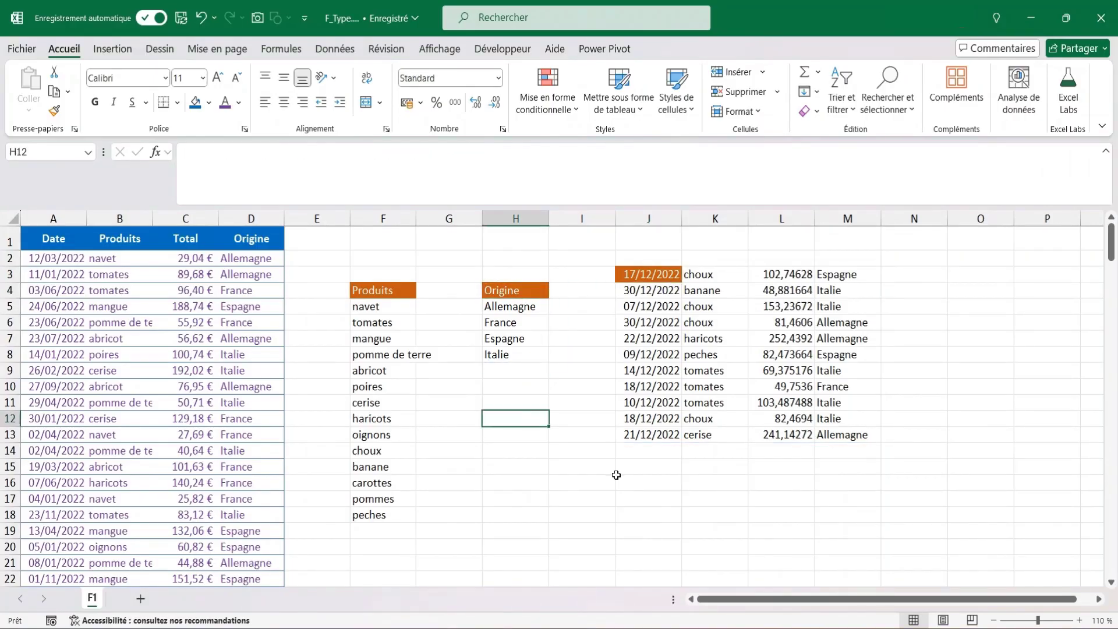
type("=")
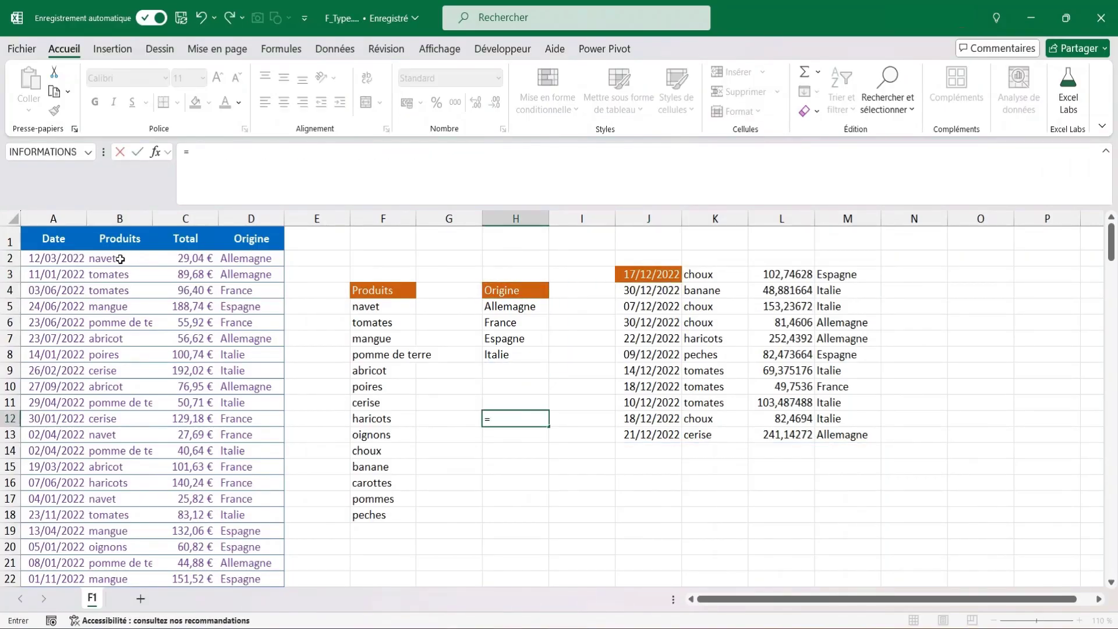
left_click_drag(120, 258, 194, 300)
key("Return")
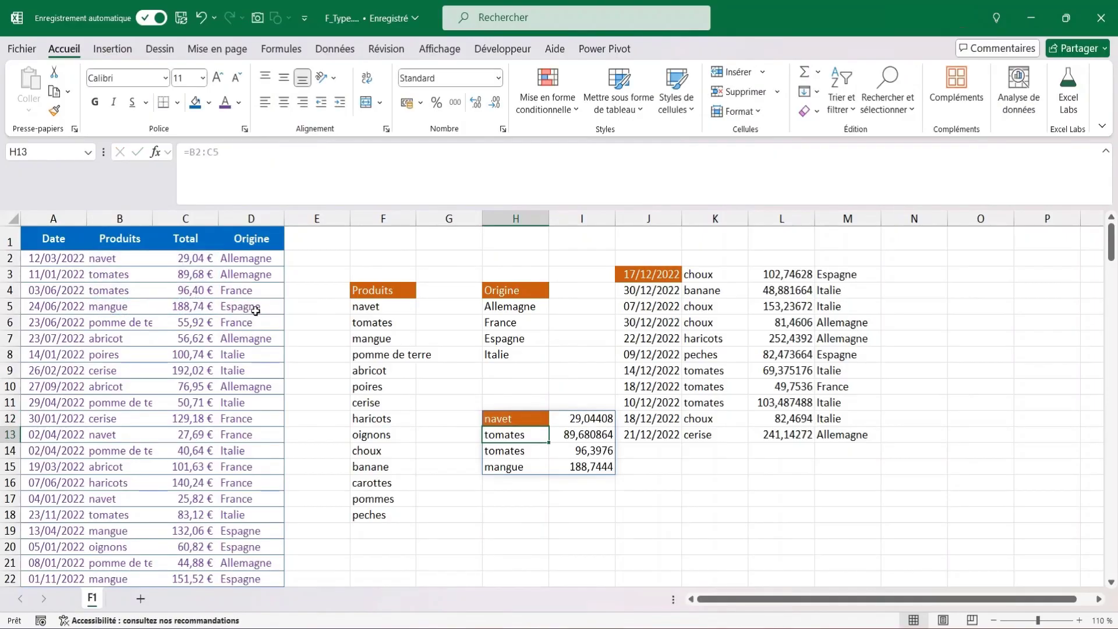
left_click(512, 416)
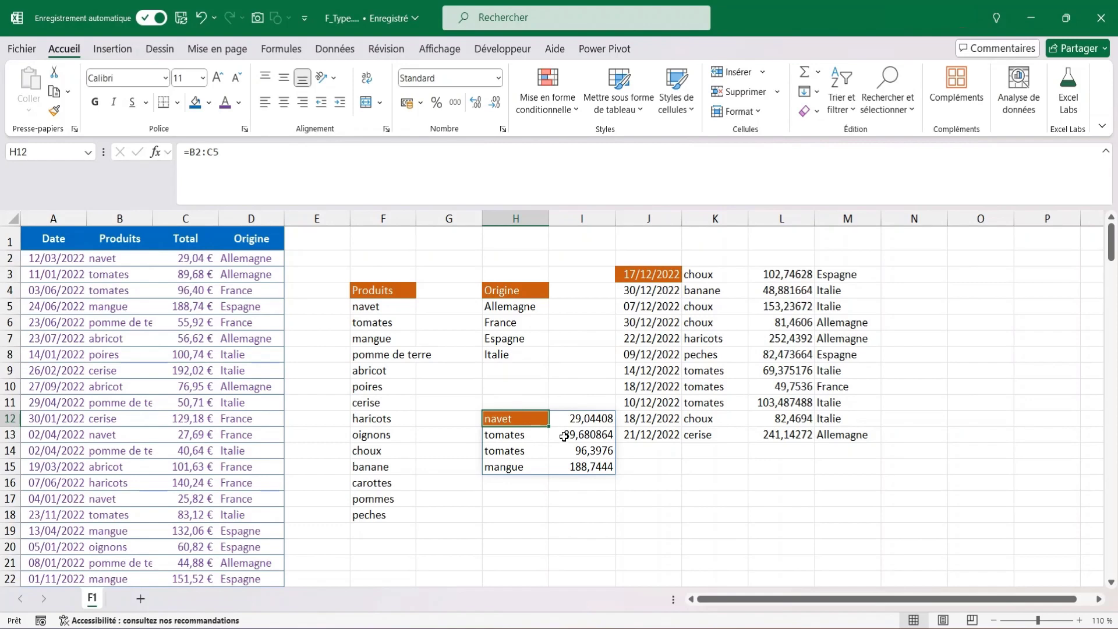
key("Delete")
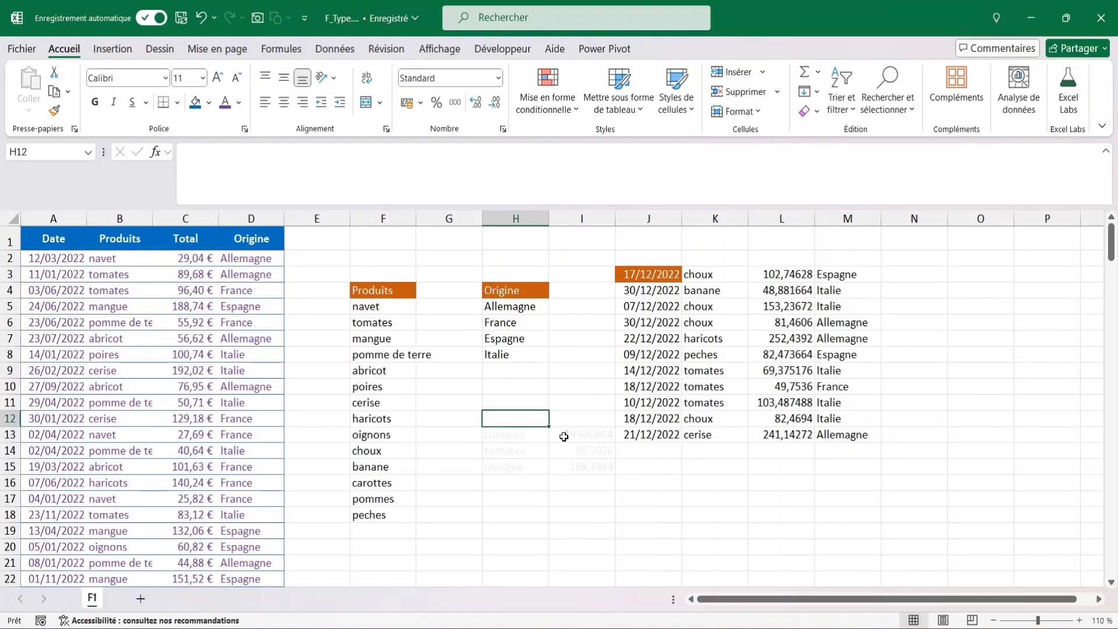